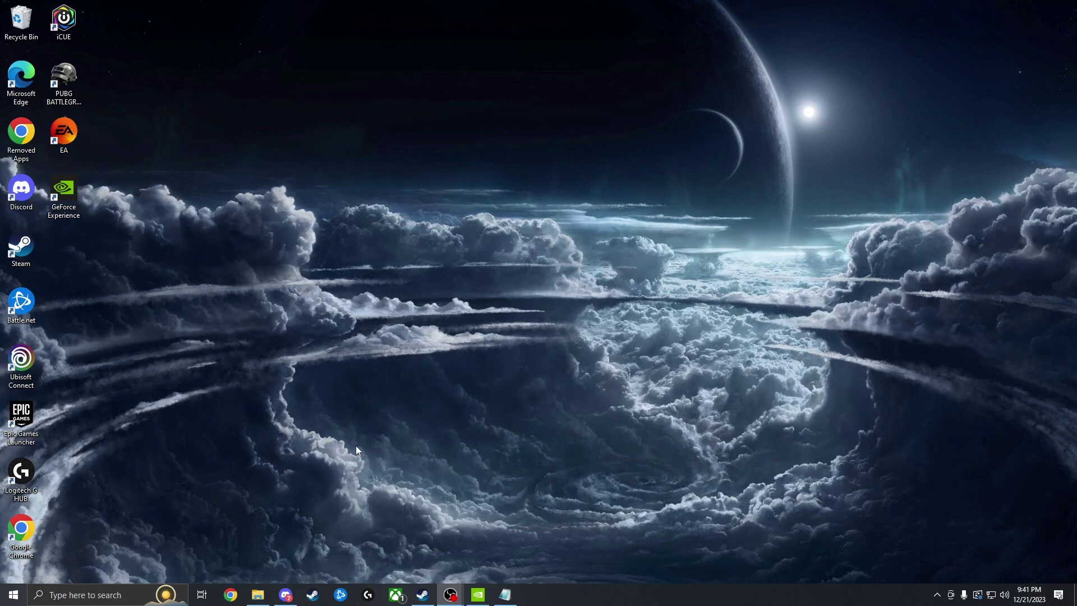
Step: Check in Power Options that the High performance plan is selected, and close the window
click(101, 595)
text(power)
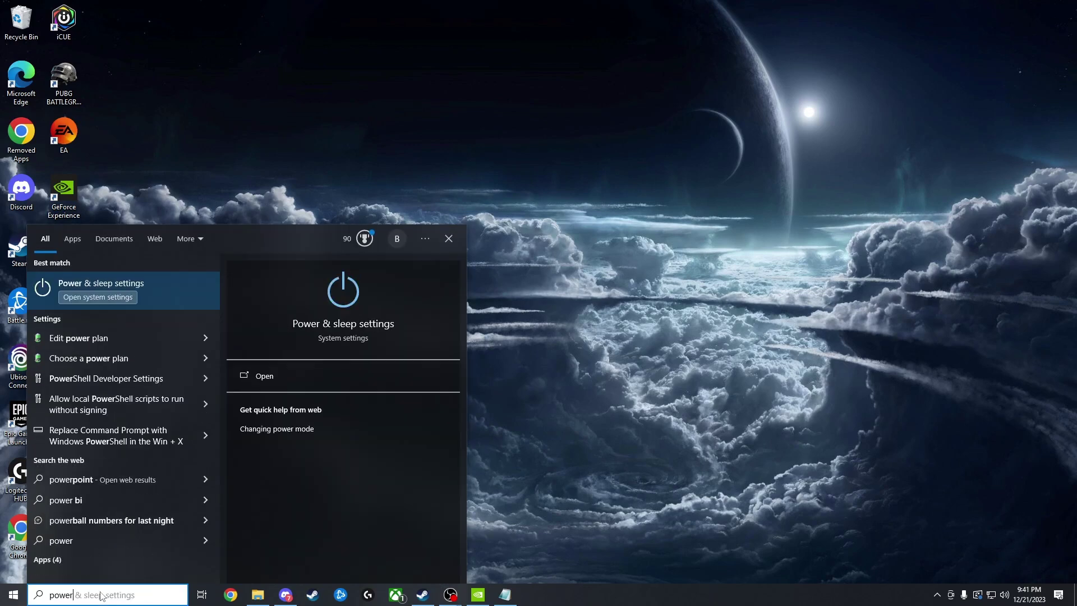
click(107, 357)
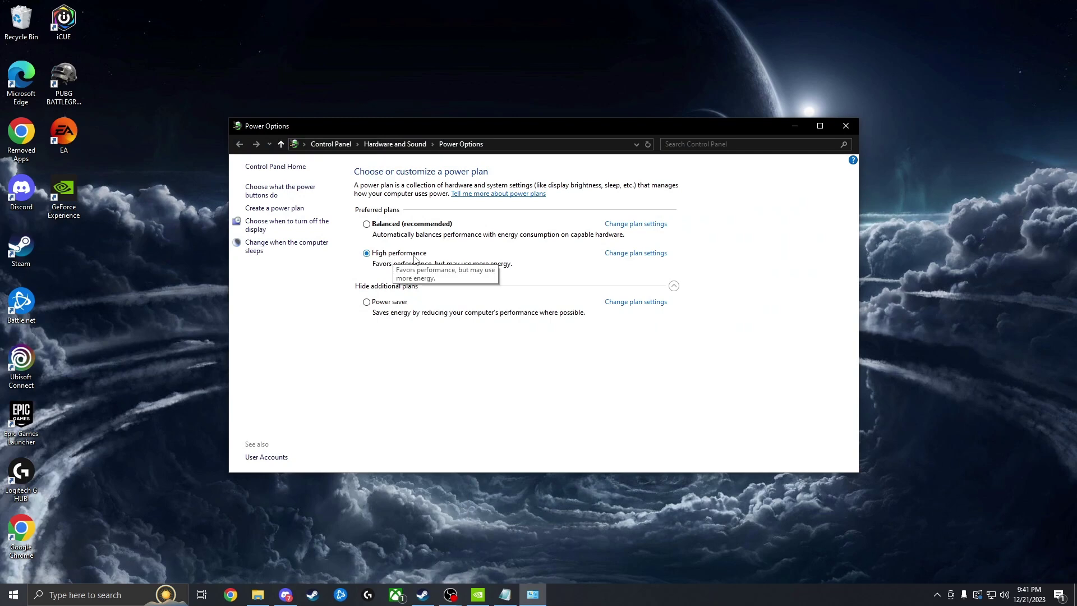
click(841, 127)
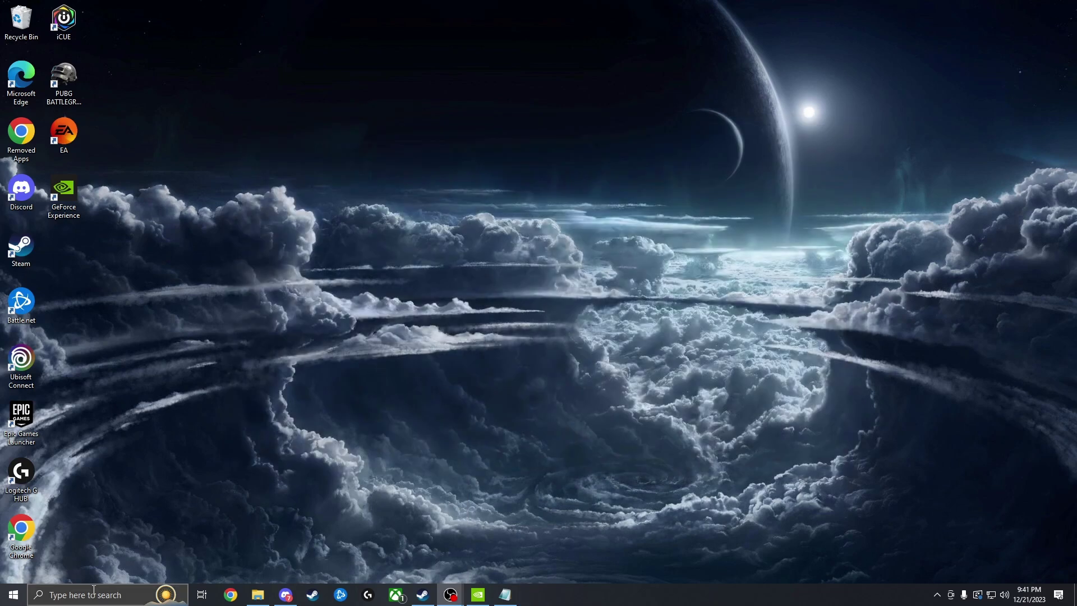
Step: Check that Windows Game Mode is on, and open the related Graphics settings
click(98, 595)
text(g)
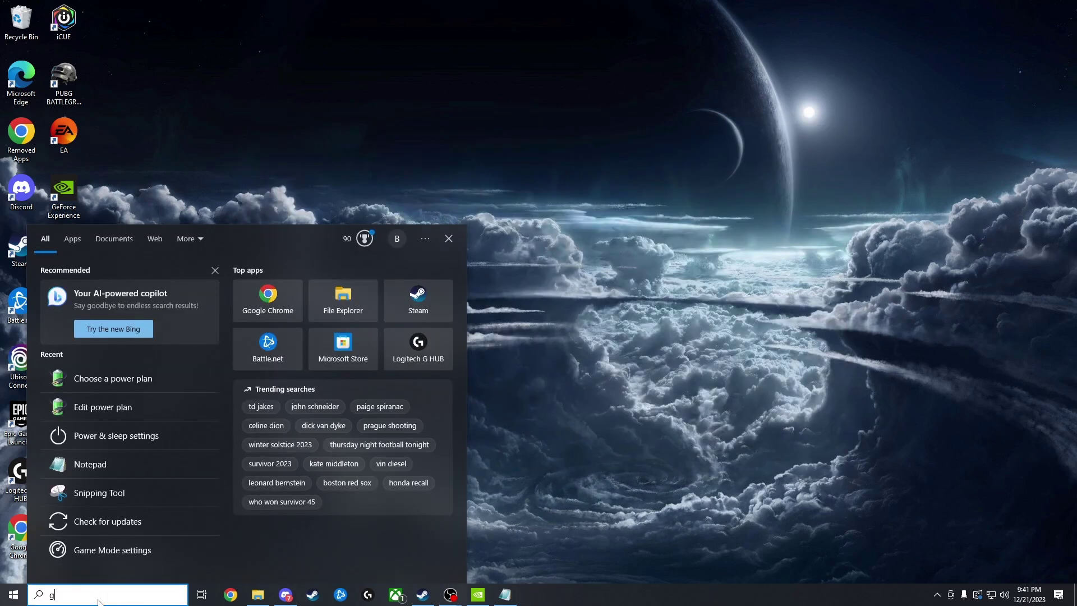
text(ame m)
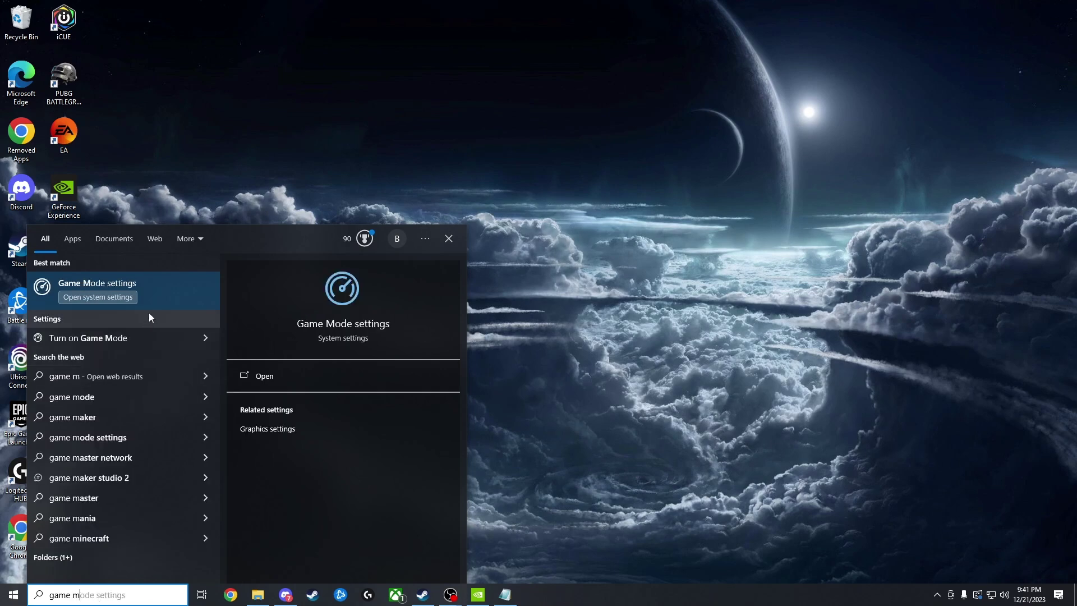
click(155, 289)
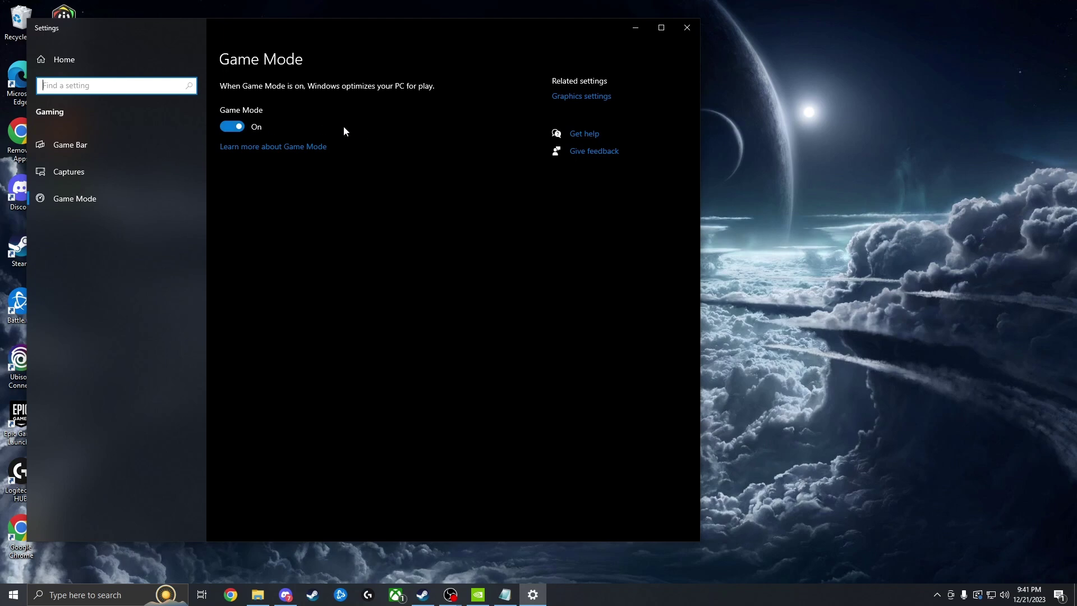
click(593, 98)
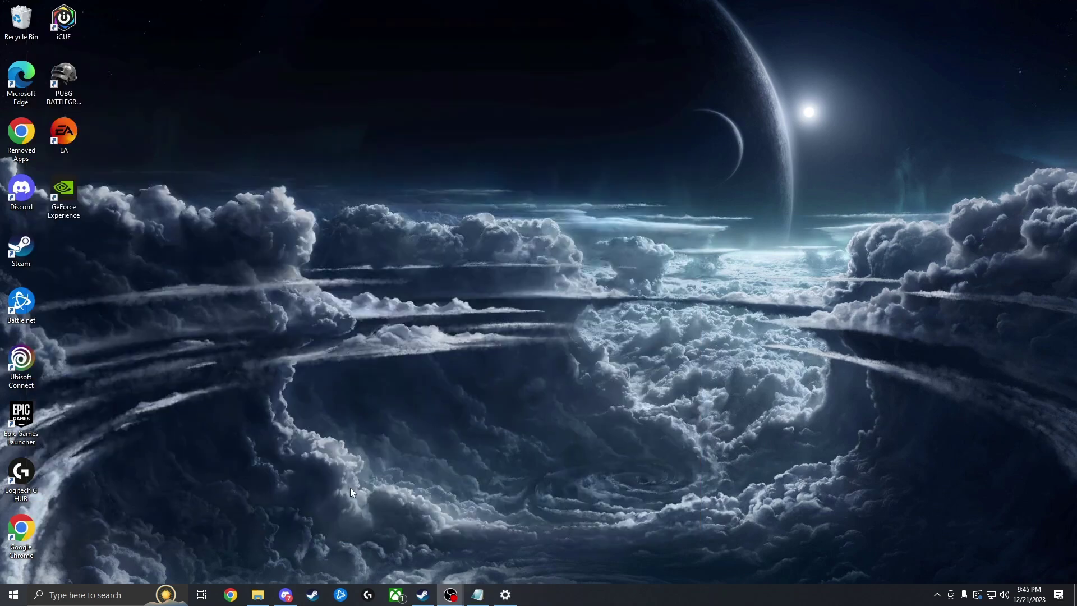
Step: Open NVIDIA Control Panel and check that the image settings use the advanced 3D image settings
right_click(435, 365)
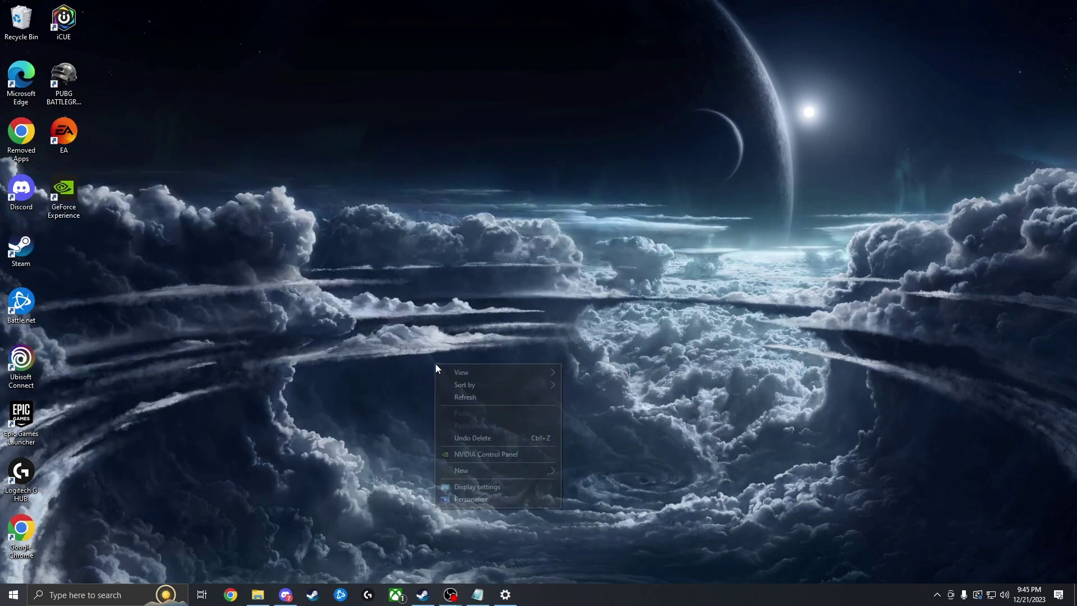
click(509, 455)
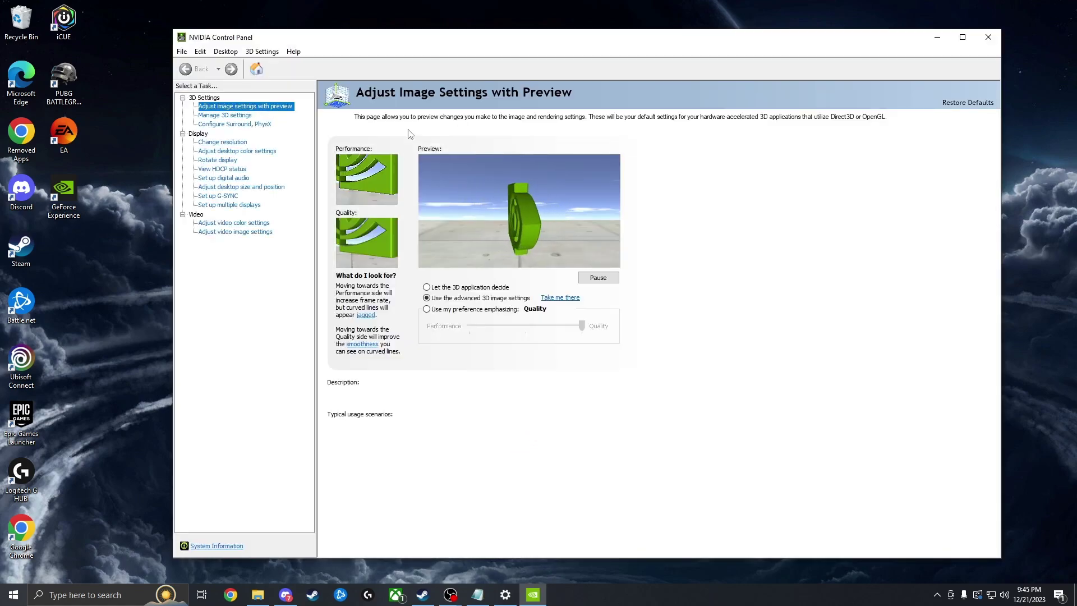
mouse_move(437, 303)
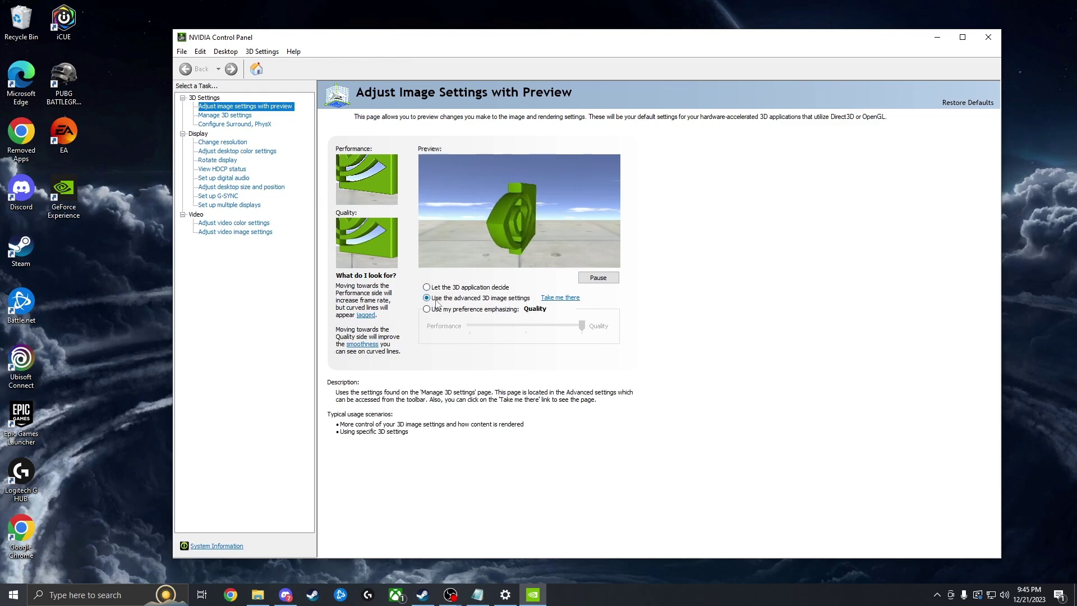
Step: Compare the refresh rates for the native 1080p resolution, and select 1920 × 1080 from the PC resolutions for the Asustek display
click(224, 143)
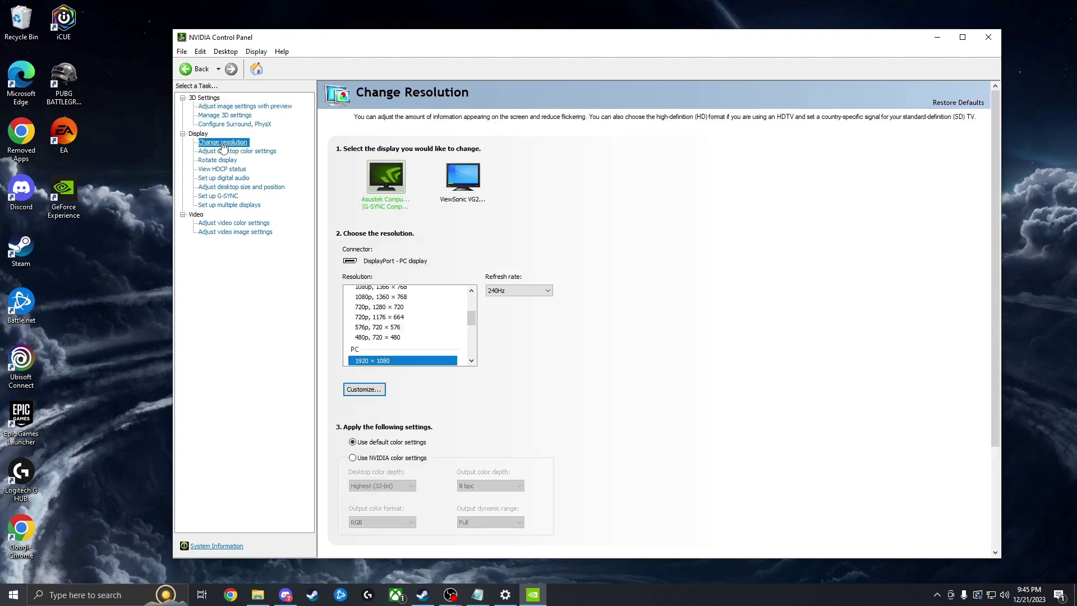
scroll(414, 310, up, 5)
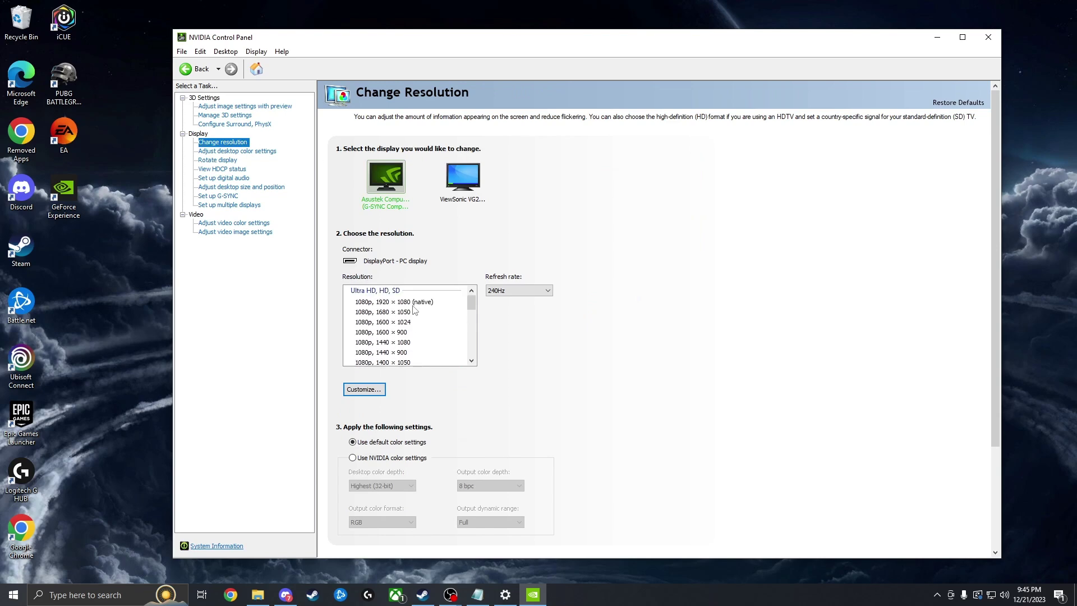
click(414, 303)
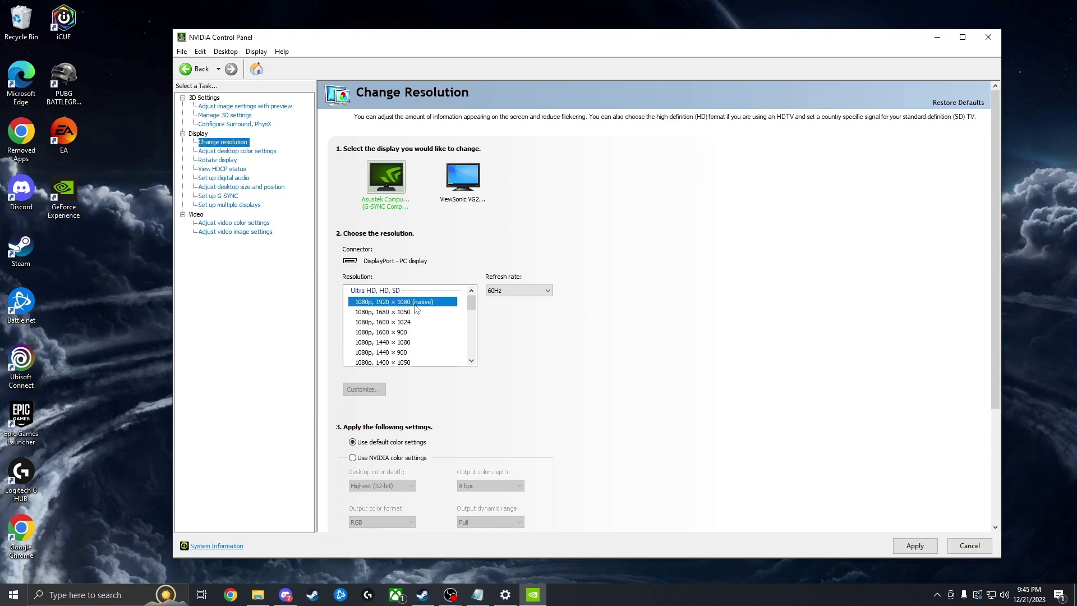
click(546, 291)
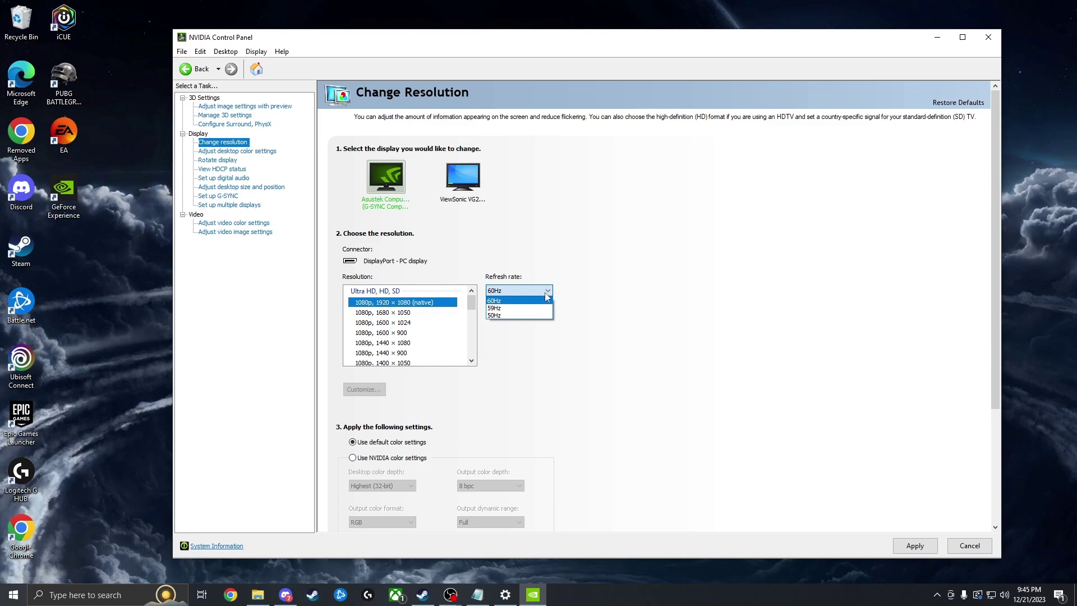
click(472, 304)
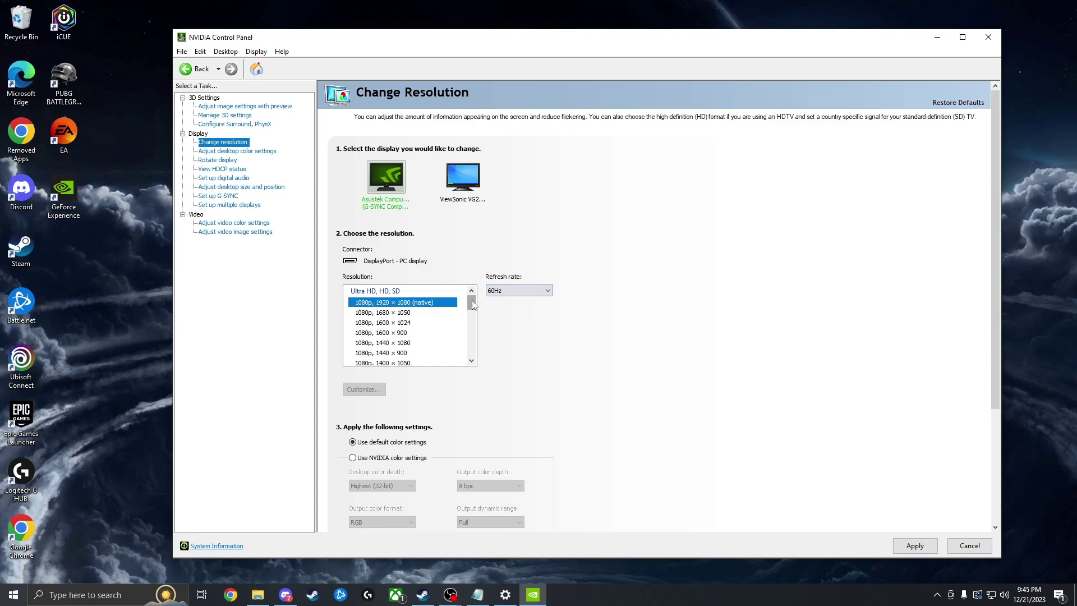
drag(471, 303, 407, 314)
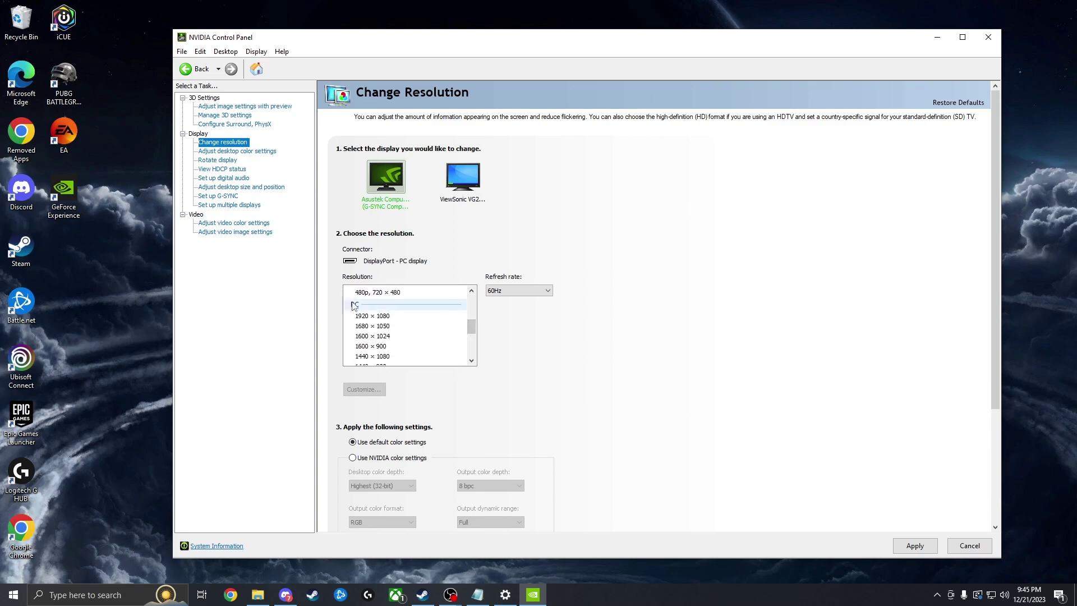
click(385, 318)
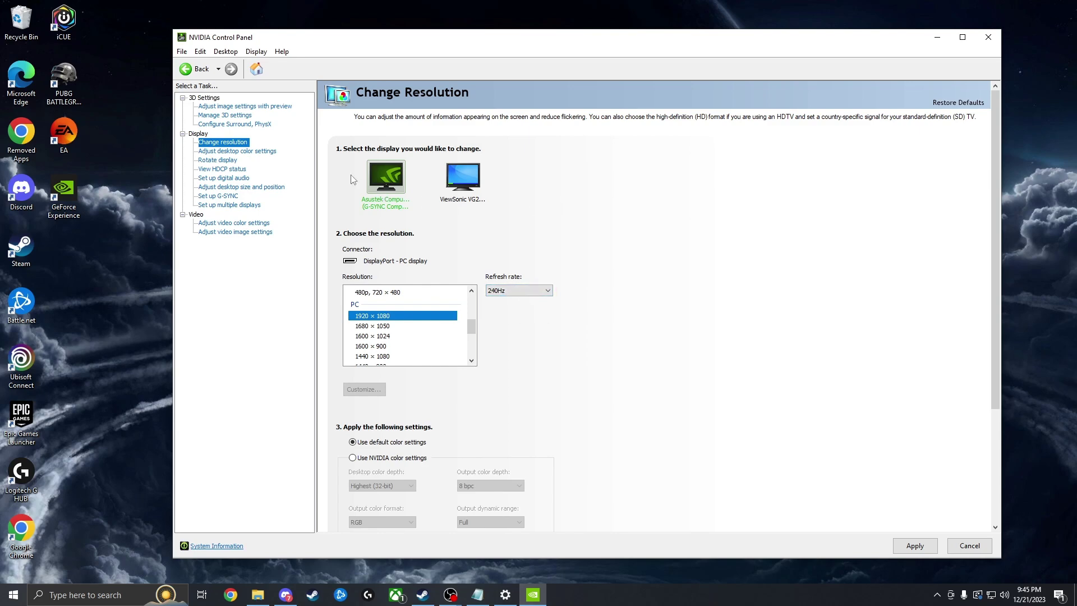
Step: Examine the desktop color settings of the Asustek display, including digital vibrance
click(252, 153)
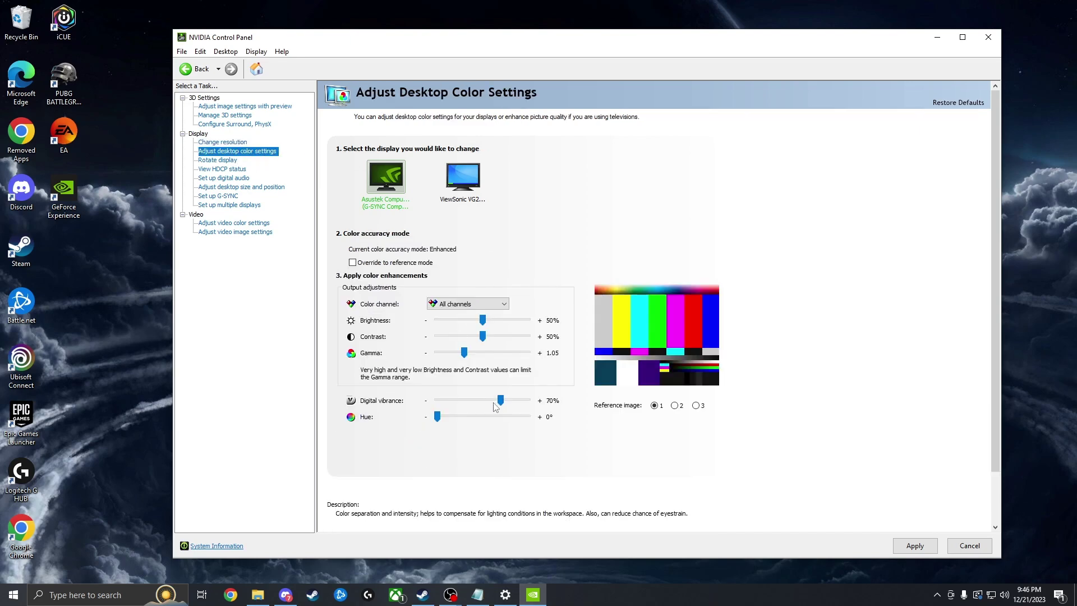
key(alt+Tab)
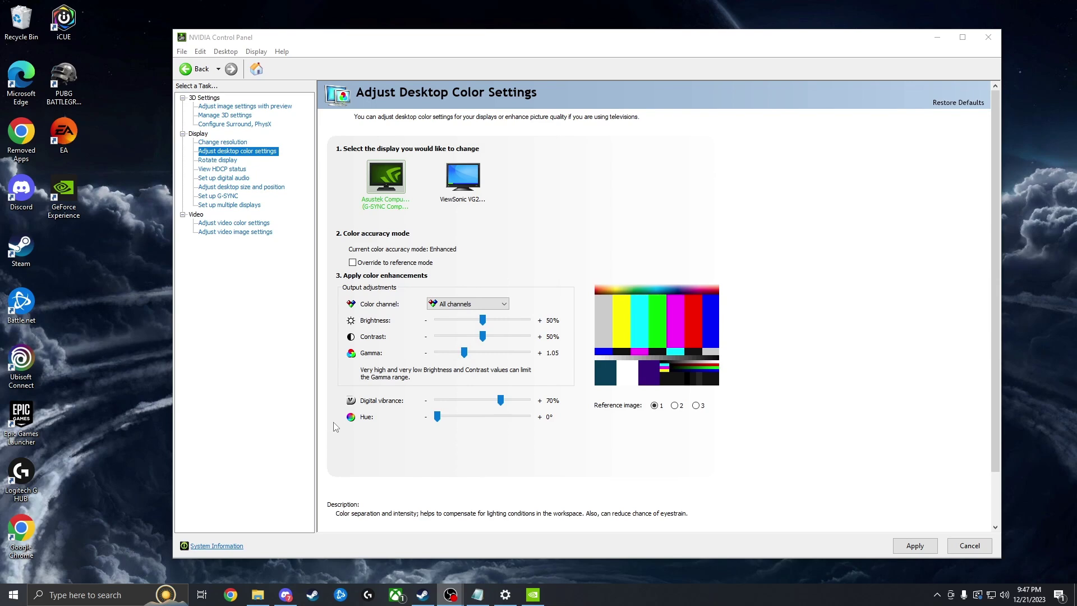
Step: Choose the Call of Duty cod.exe program for customization in the program-specific 3D settings
click(236, 119)
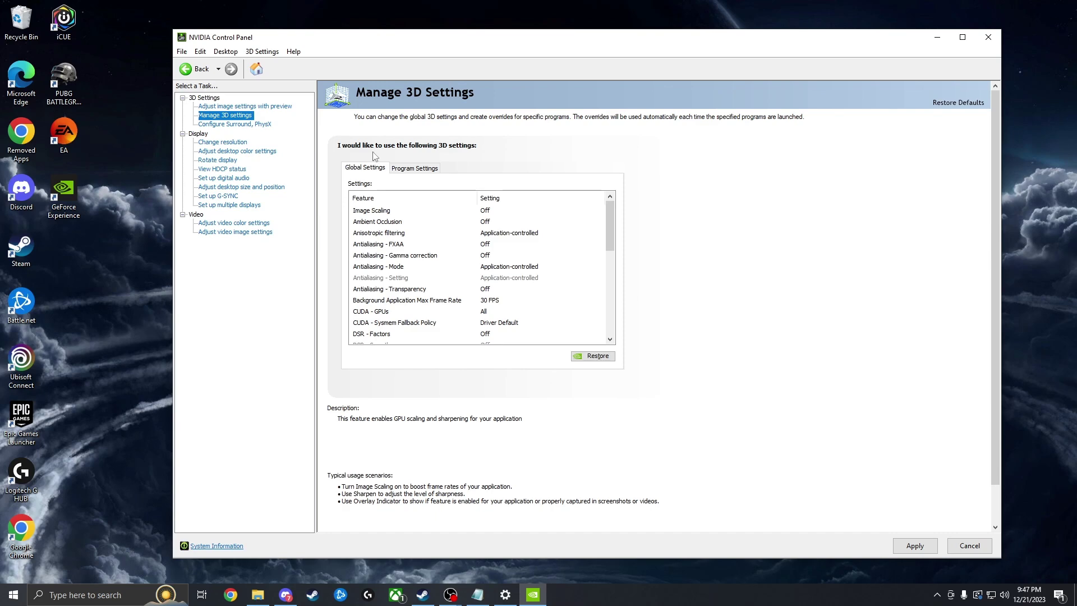
click(412, 169)
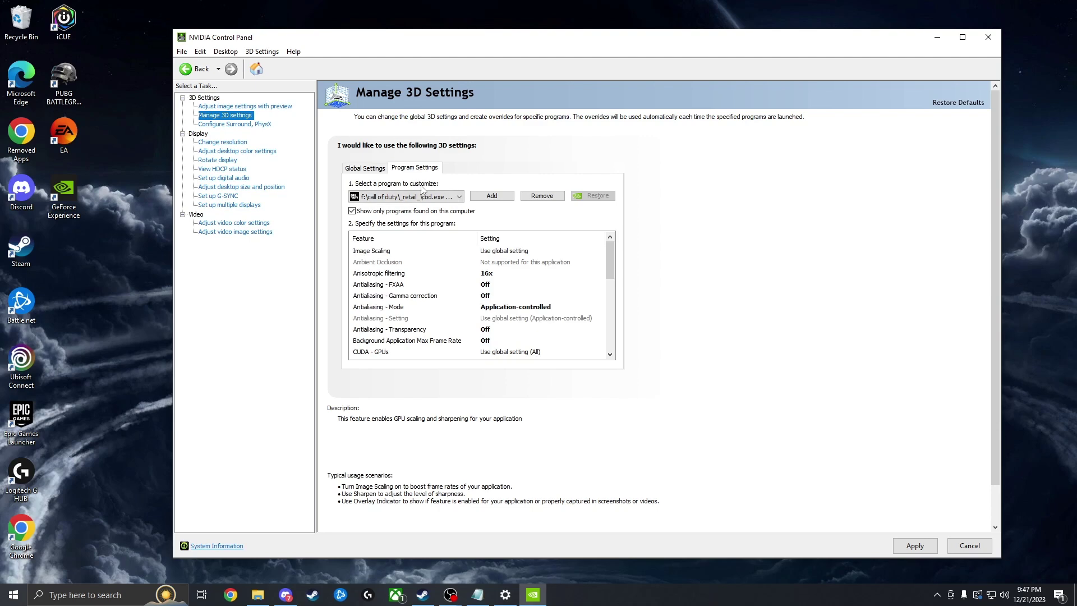
click(415, 197)
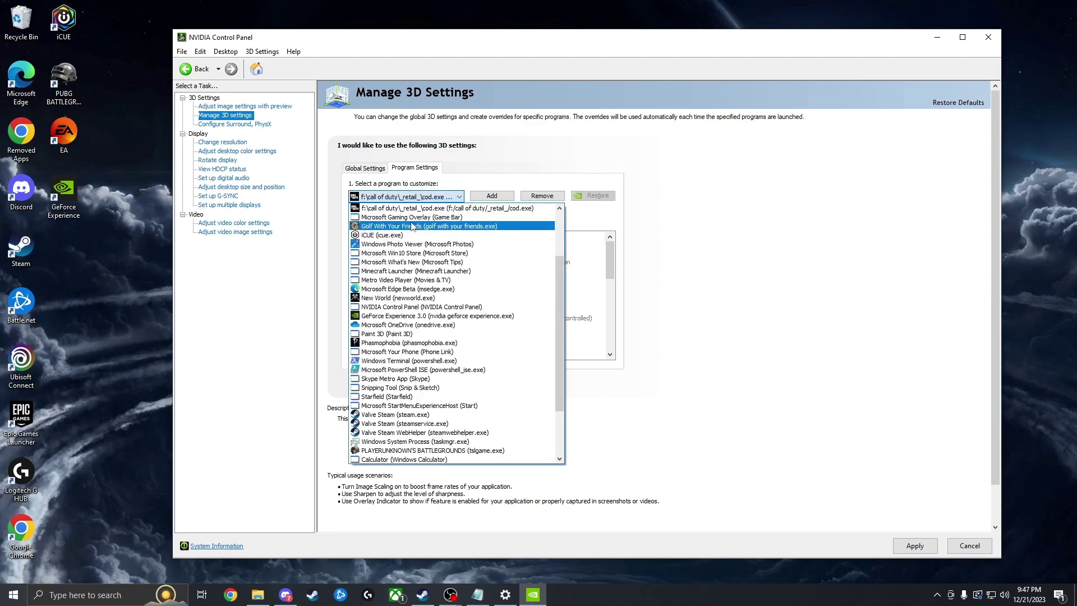
click(414, 205)
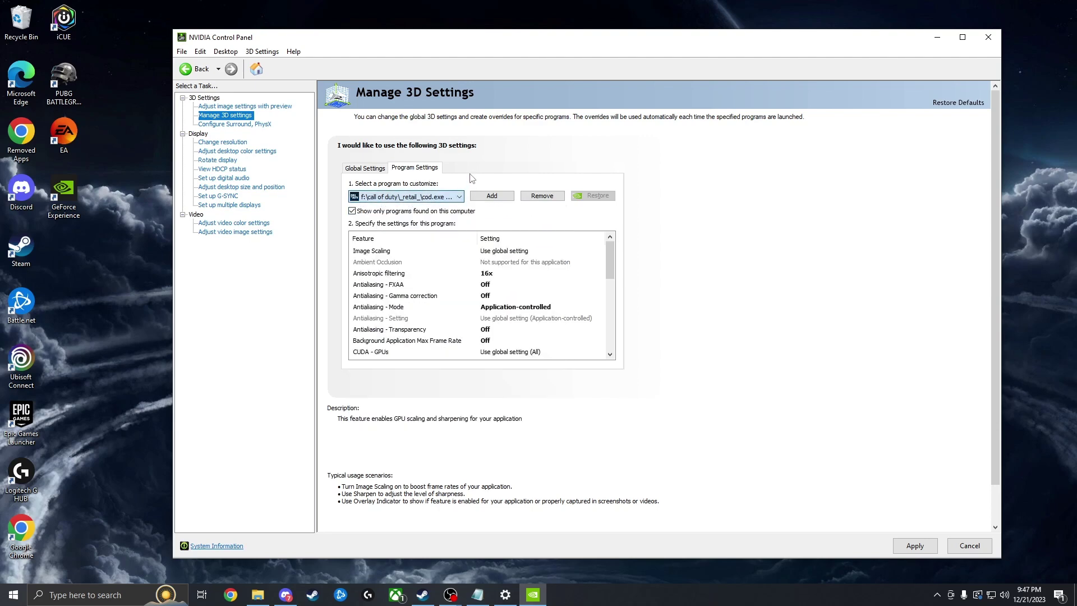
Step: Look through the programs that can be added and the executable file browser, and close both without adding anything
click(490, 196)
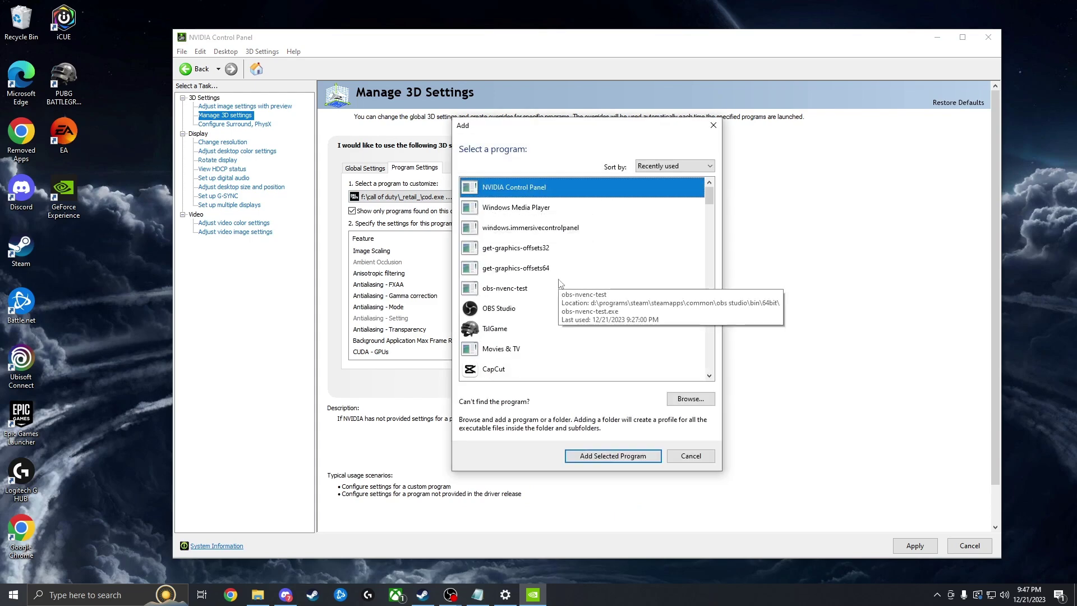
scroll(517, 270, down, 5)
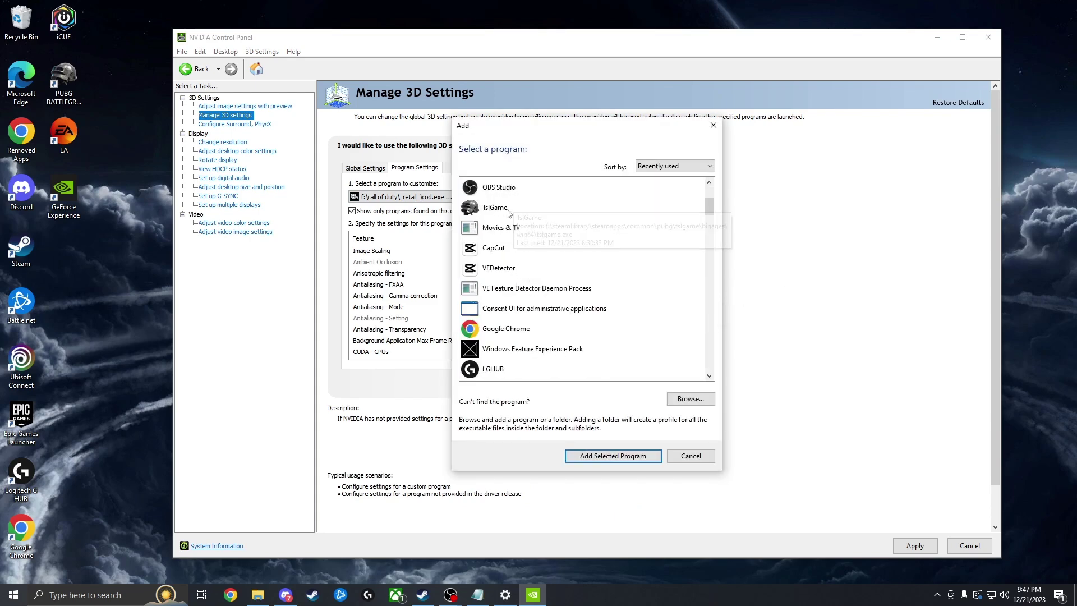
scroll(518, 218, down, 8)
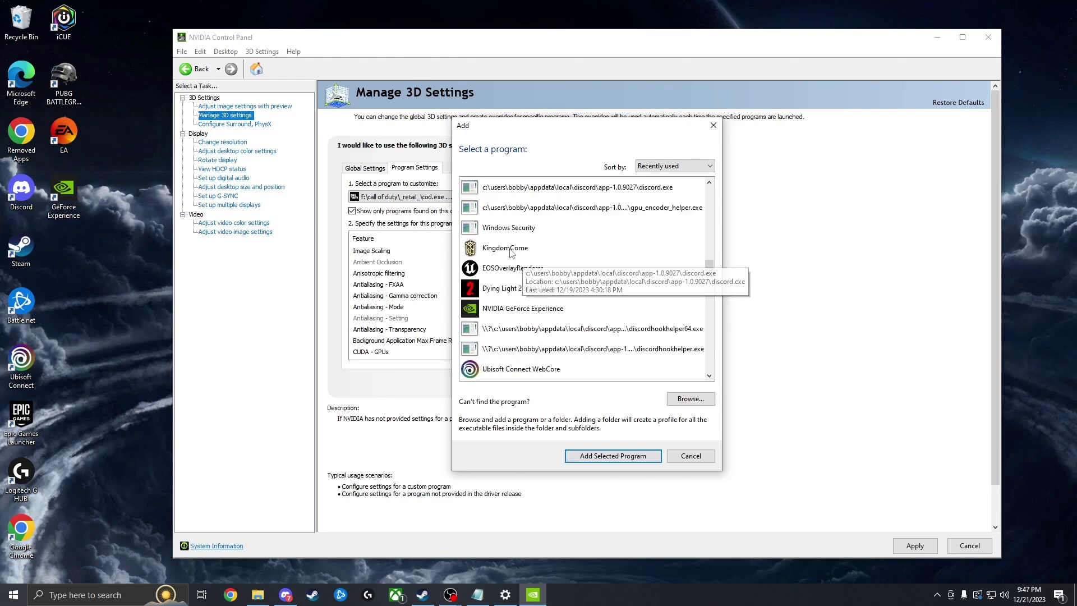
click(687, 399)
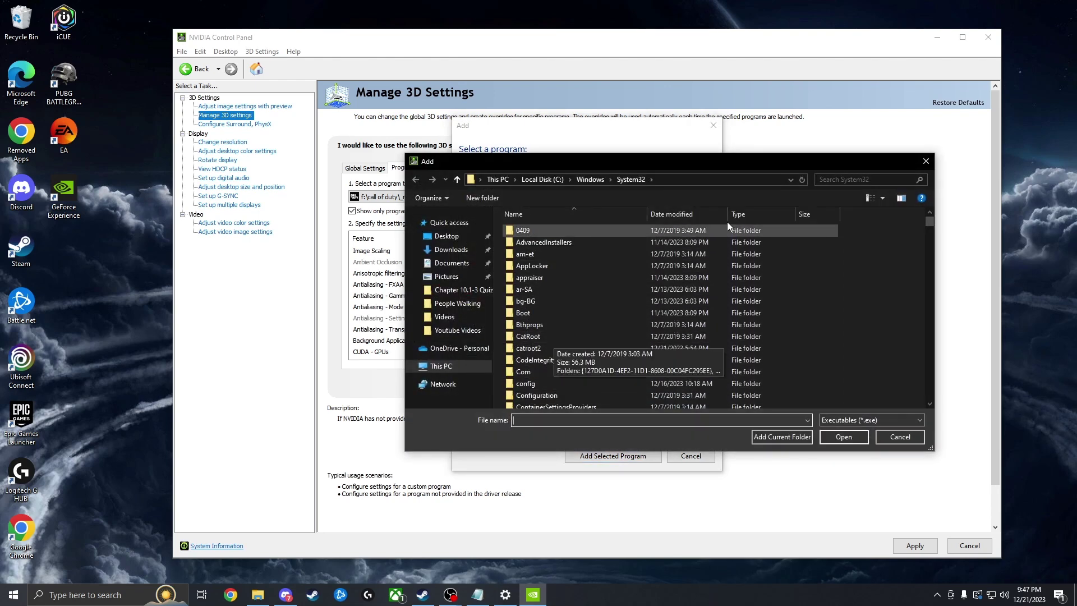
click(924, 163)
click(690, 455)
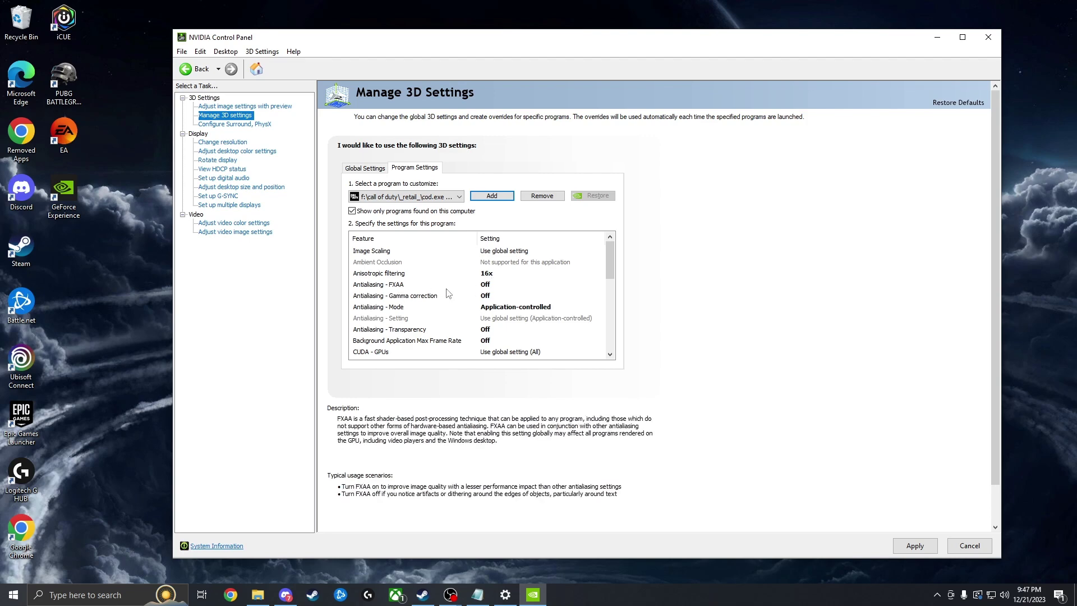
Step: Set antialiasing FXAA and antialiasing gamma correction to Off for cod.exe
click(490, 290)
click(506, 309)
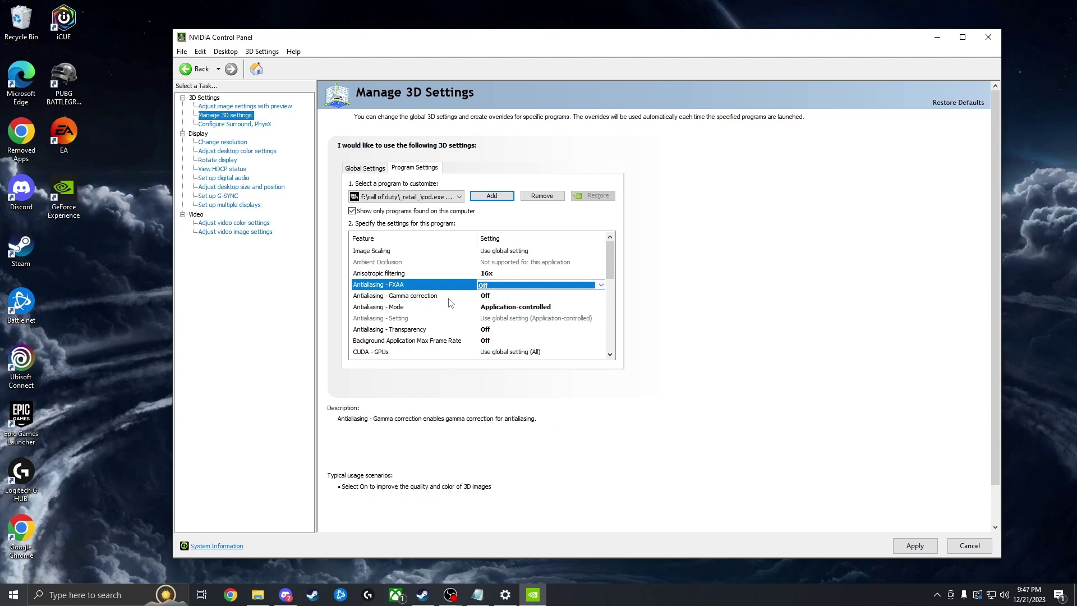
click(486, 296)
click(600, 296)
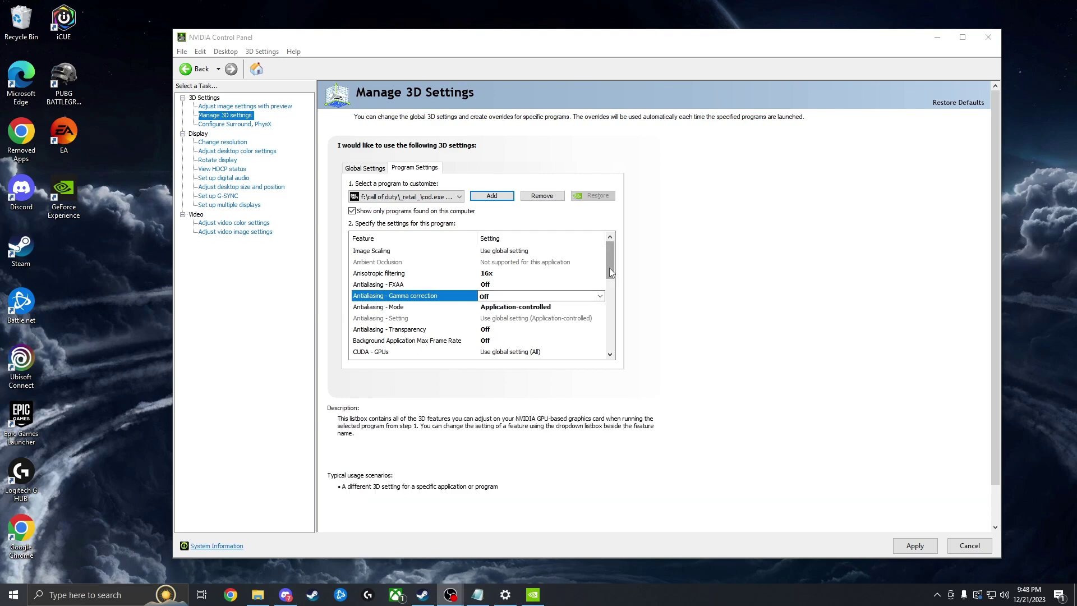
Step: Review the CUDA sysmem fallback policy and the Low Latency Mode options for cod.exe without changing them
drag(609, 268, 608, 282)
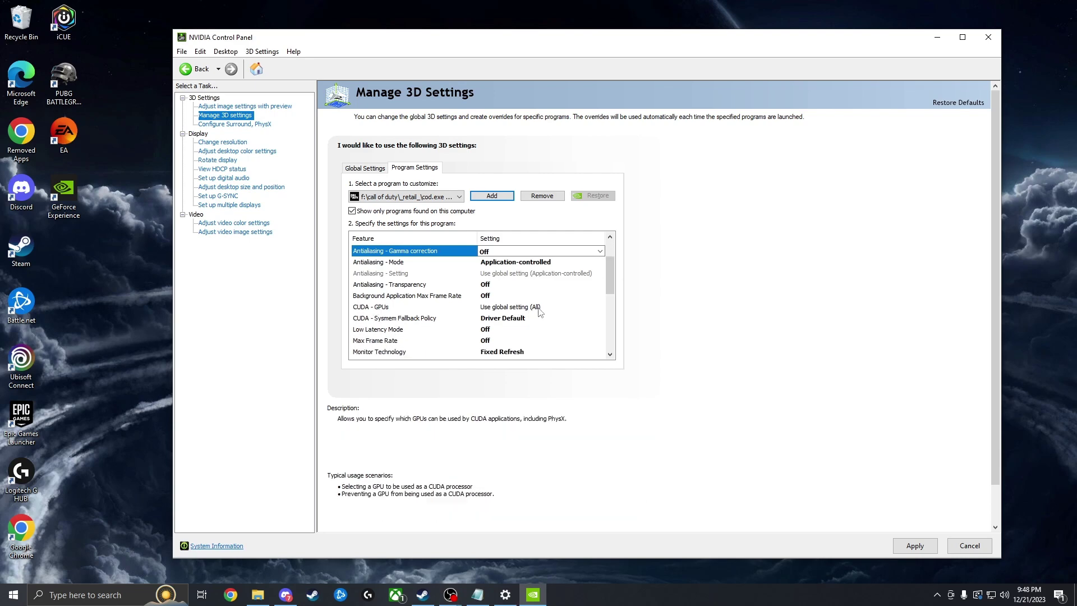
click(429, 320)
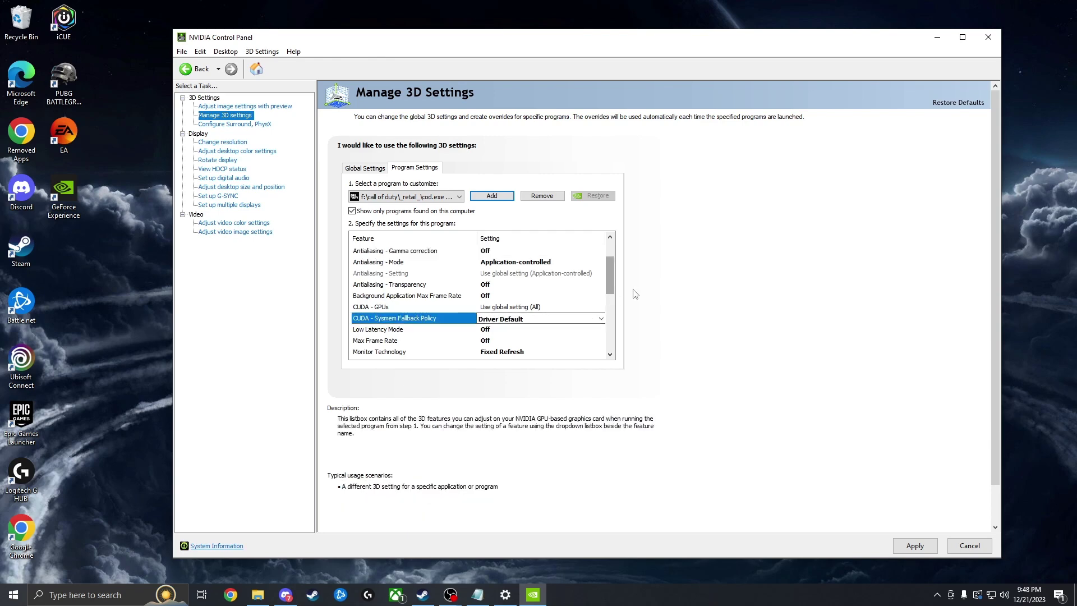
scroll(485, 311, down, 1)
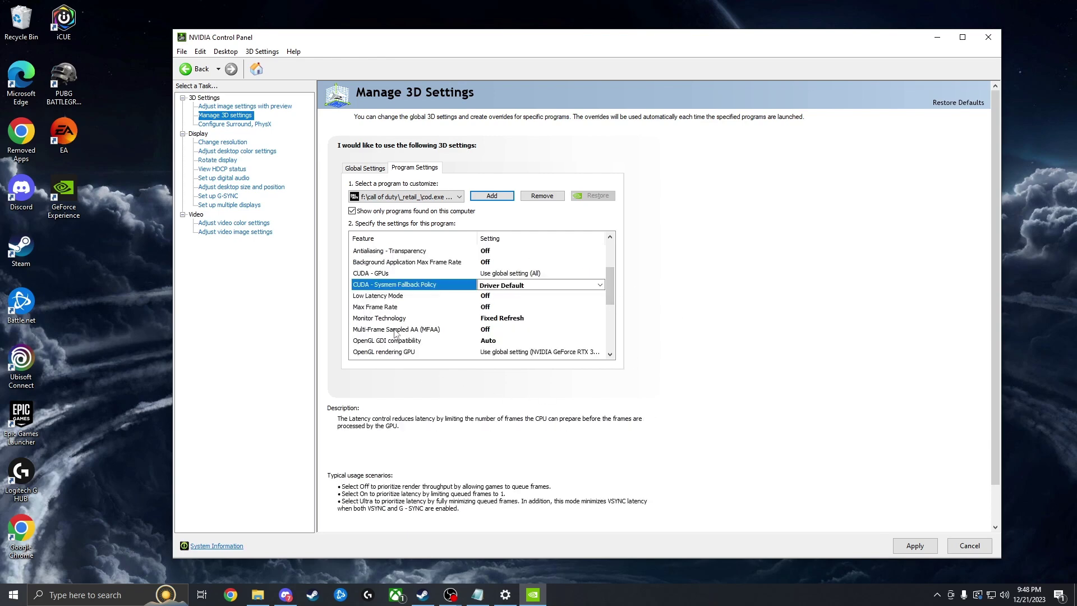
click(493, 297)
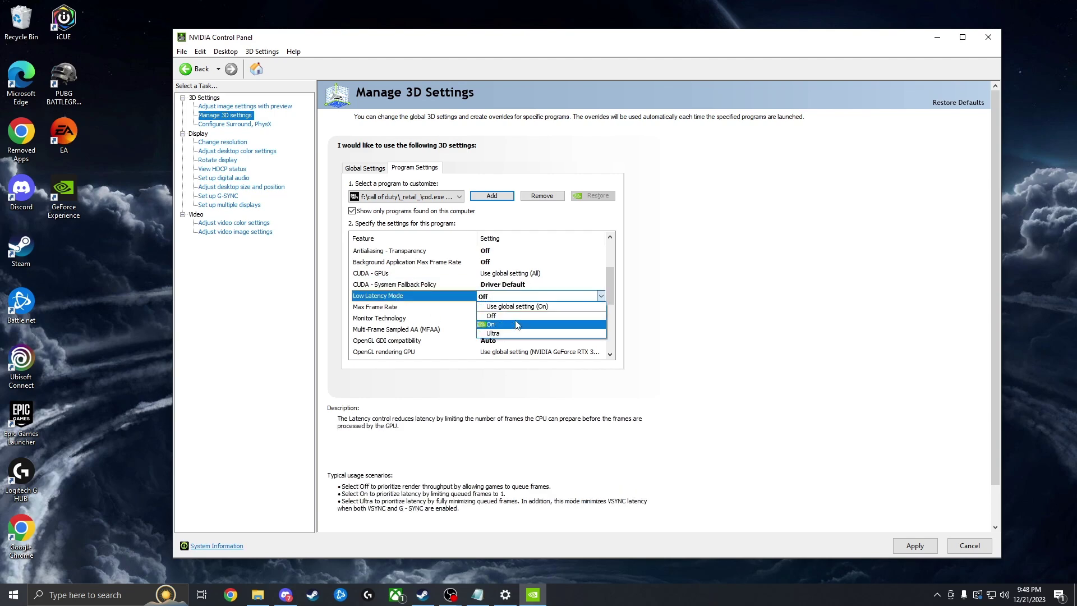
click(602, 297)
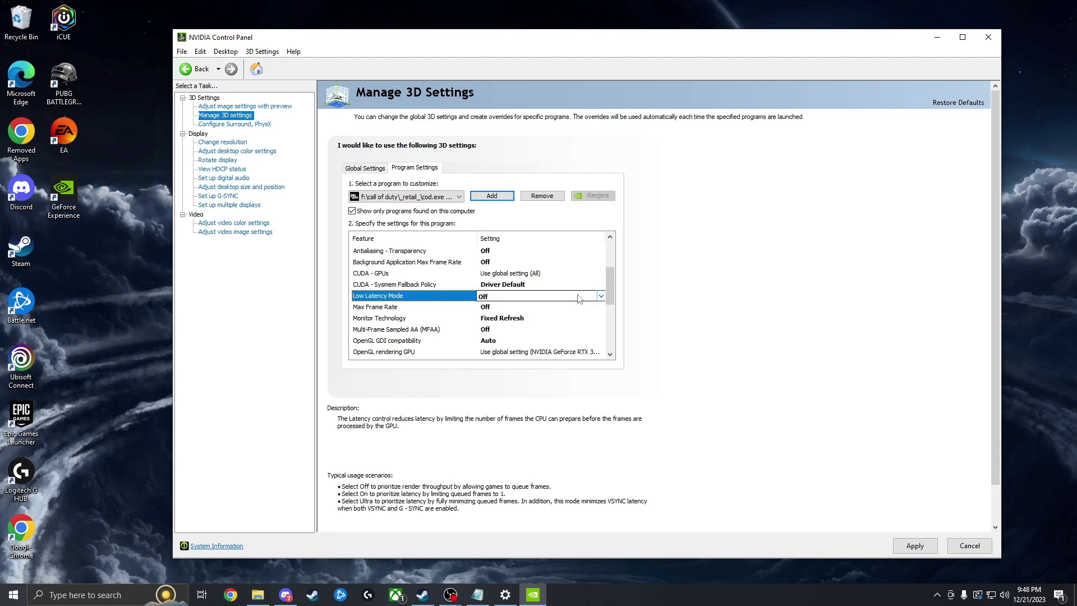
Step: Examine the Monitor Technology options in the cod.exe 3D settings
scroll(562, 303, down, 1)
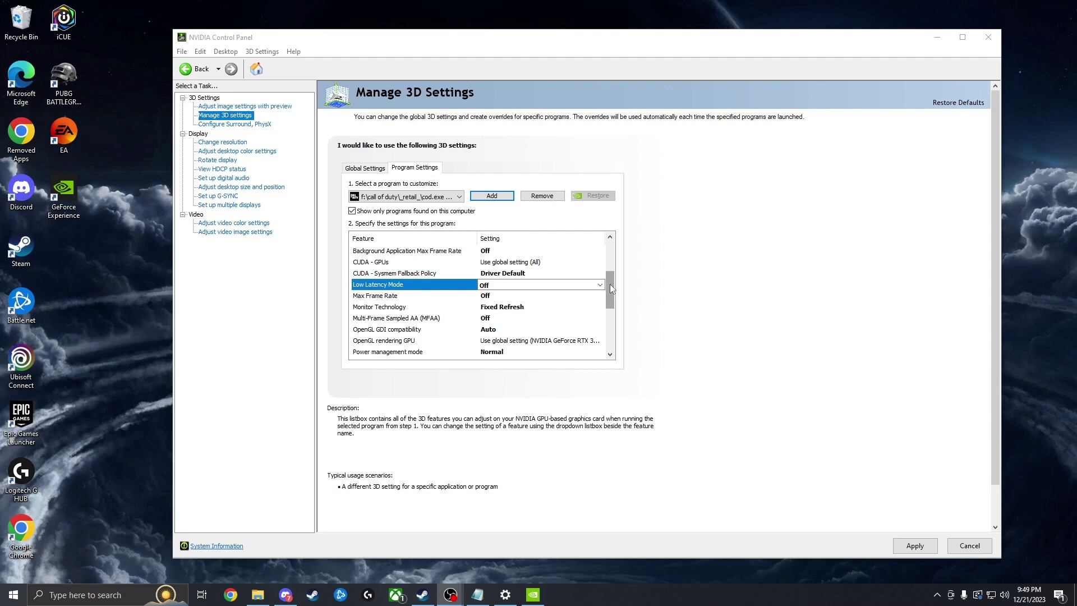
scroll(610, 288, down, 2)
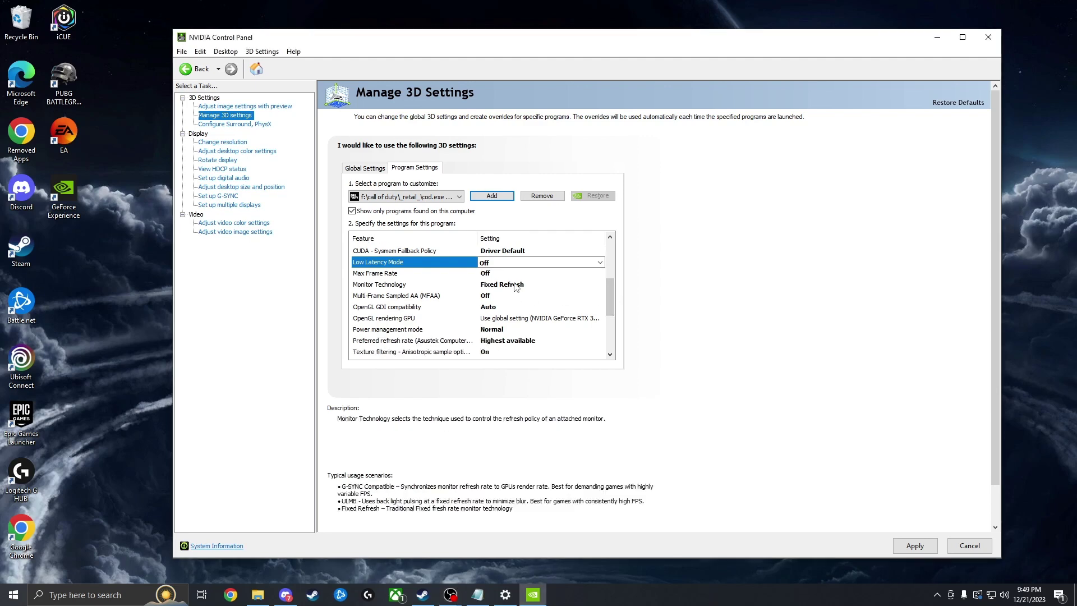
click(516, 286)
click(517, 286)
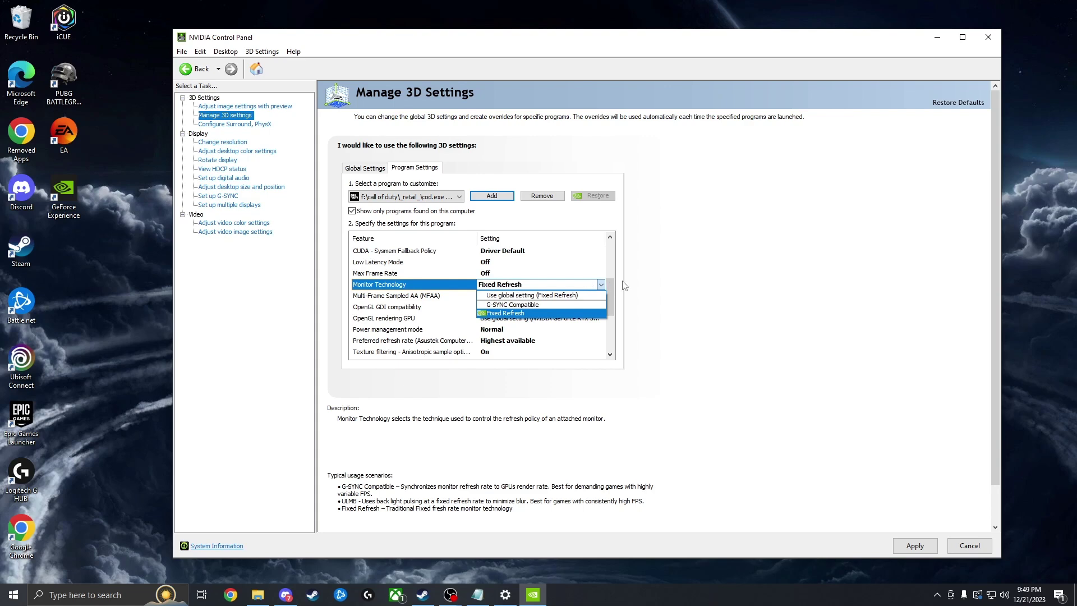
click(666, 282)
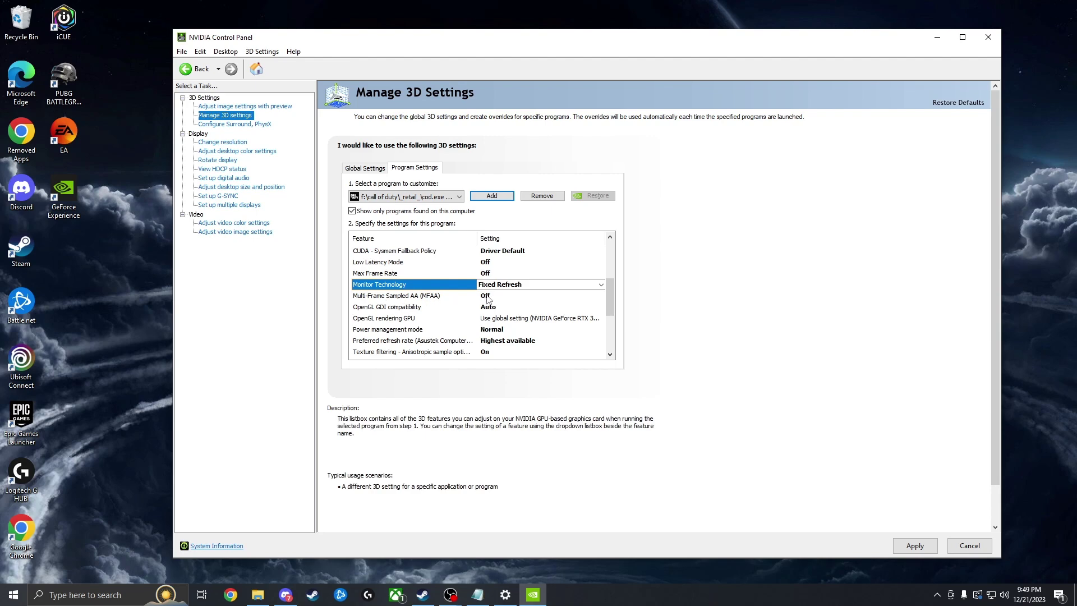
Step: Review the Multi-Frame Sampled AA (MFAA) description and the OpenGL rendering GPU setting for cod.exe
mouse_move(411, 302)
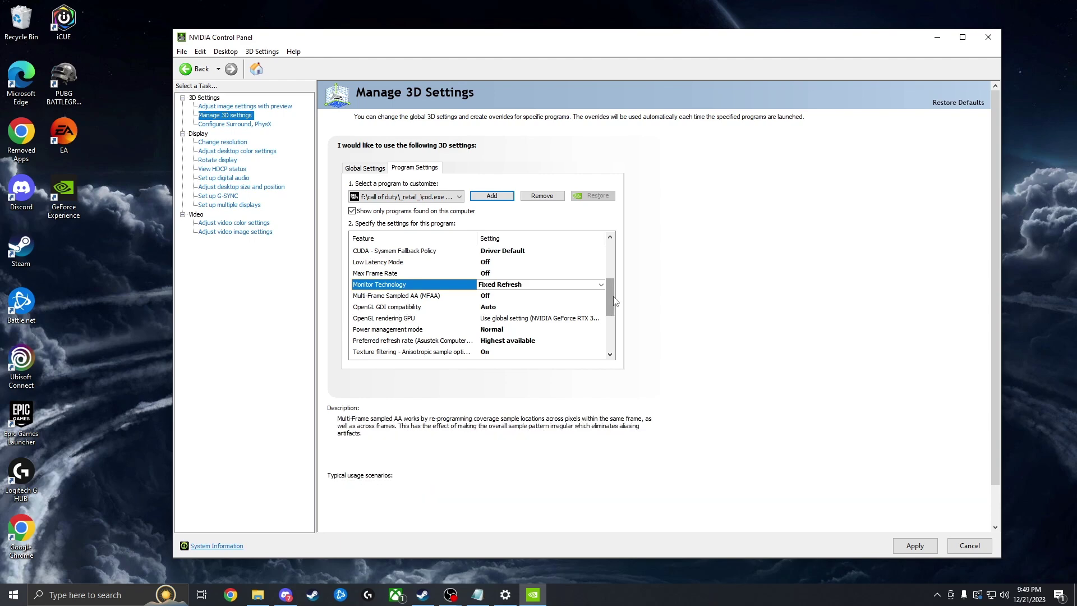
scroll(611, 297, down, 1)
mouse_move(464, 306)
mouse_move(511, 300)
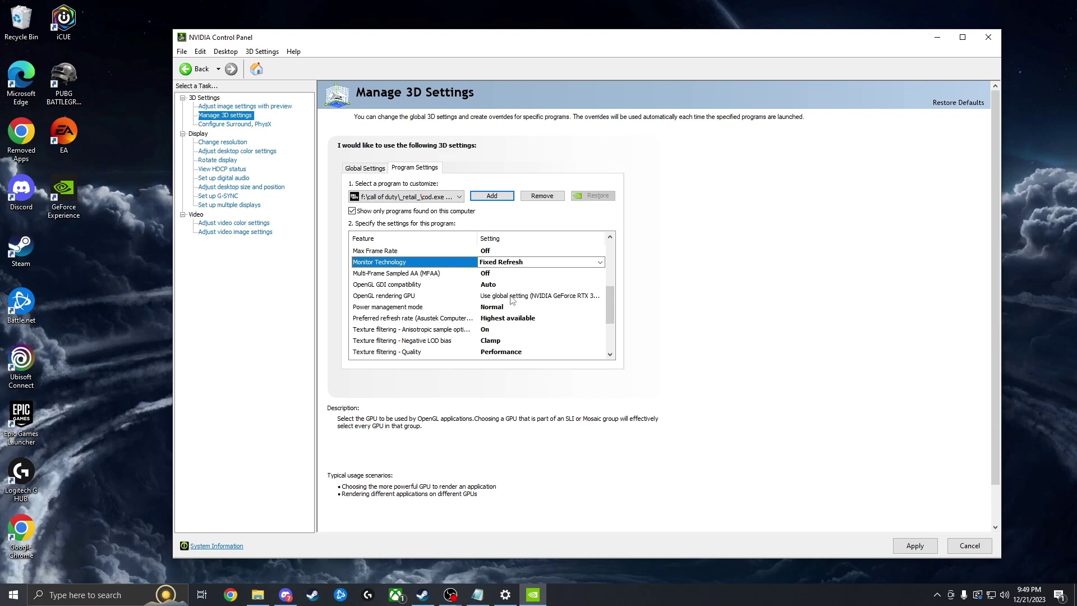
click(515, 299)
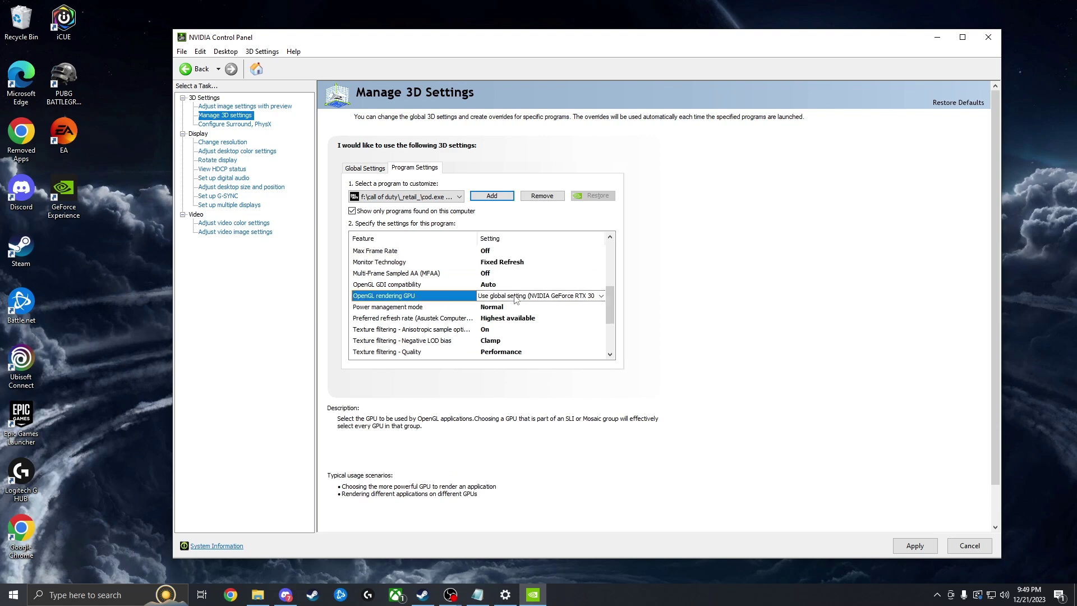
click(673, 289)
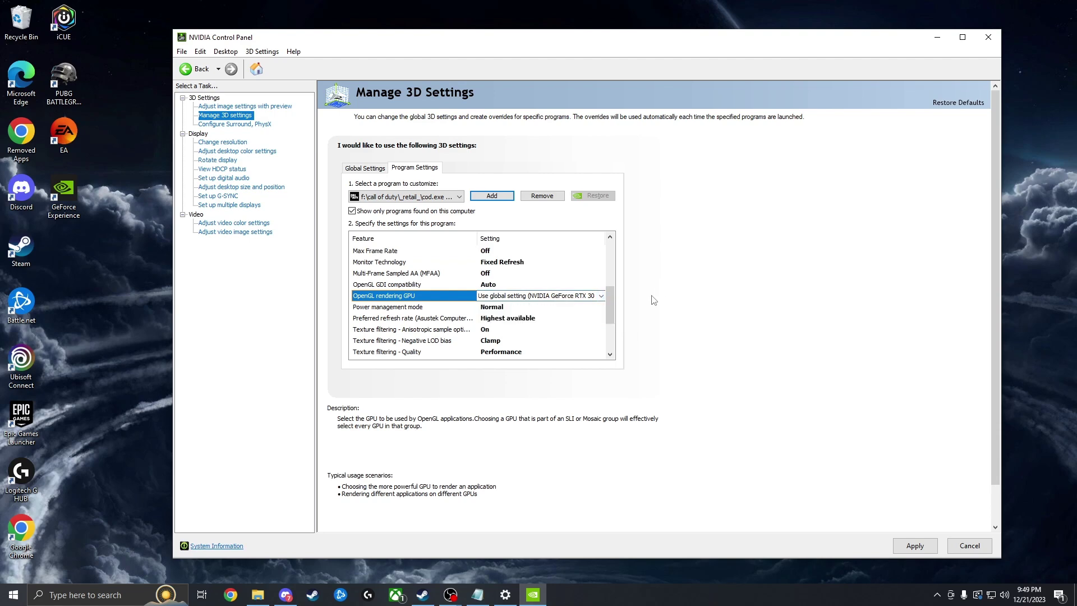
click(552, 296)
click(693, 282)
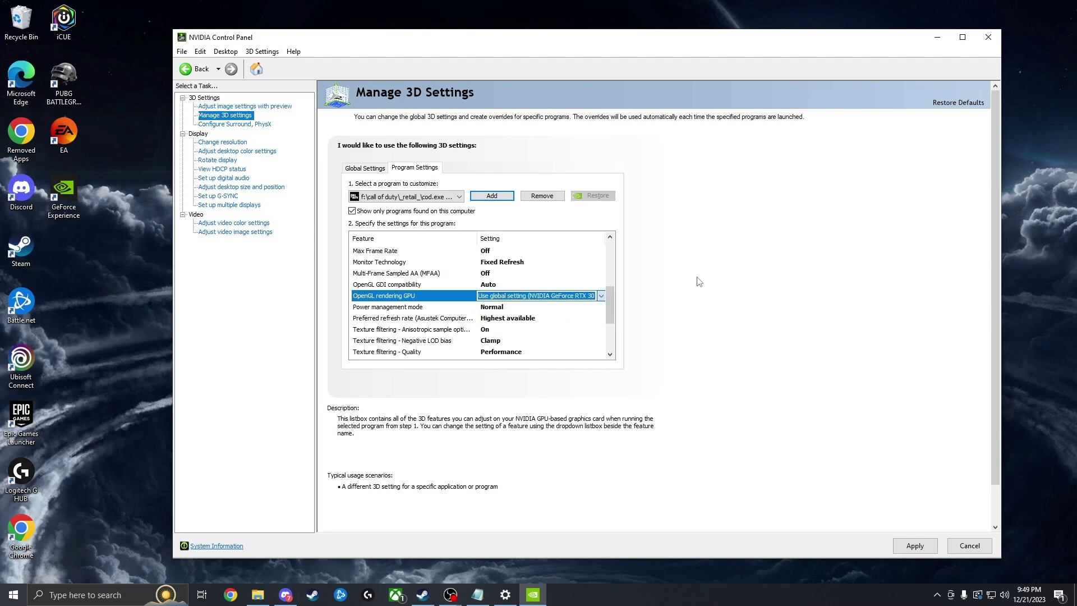
Step: Examine the power management mode options for cod.exe
scroll(522, 298, down, 1)
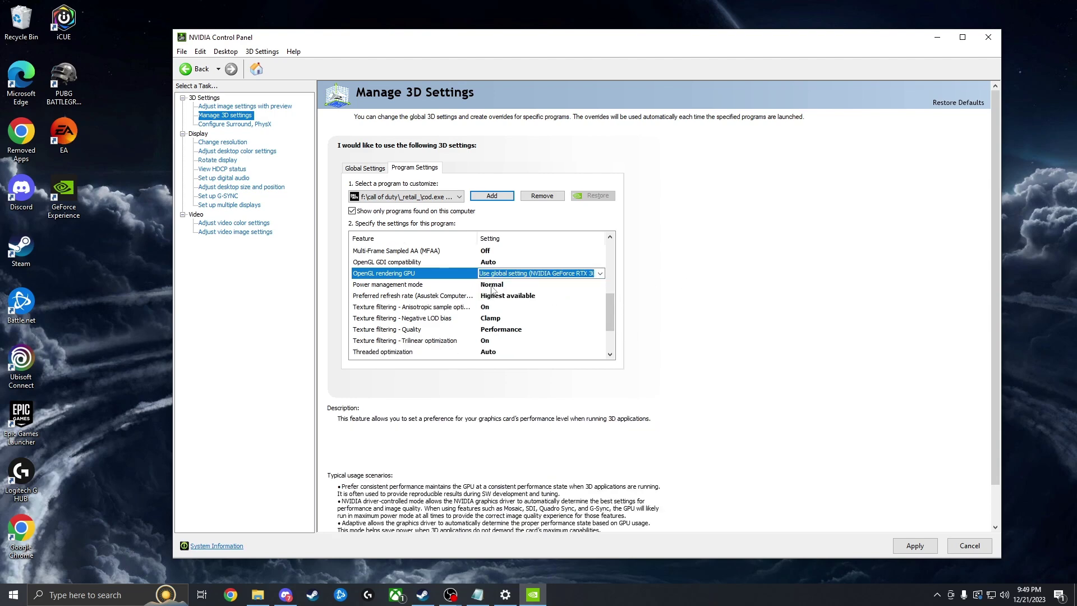
click(491, 287)
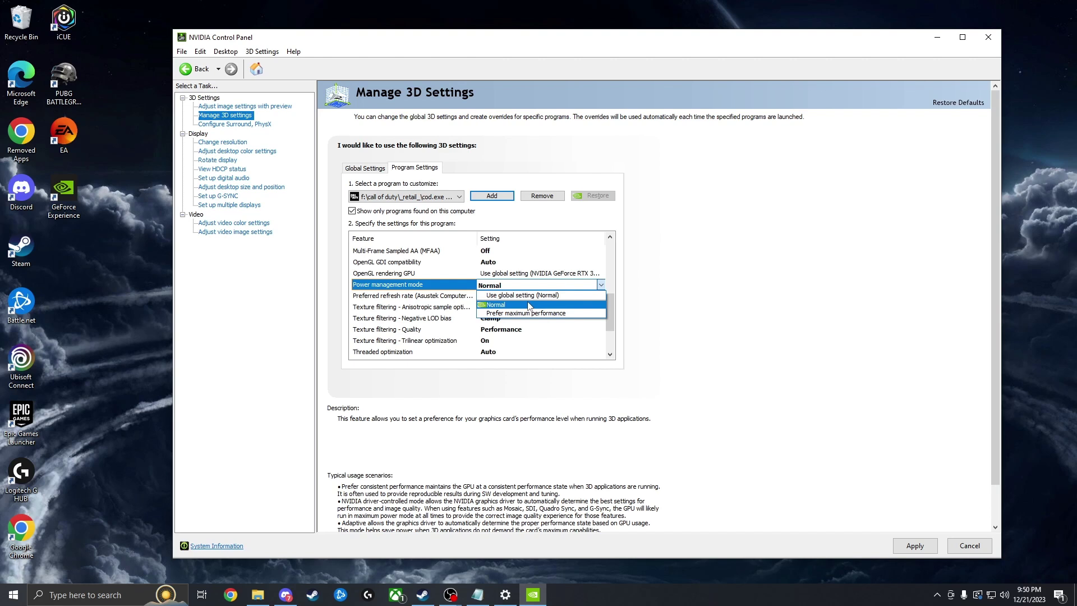
click(655, 287)
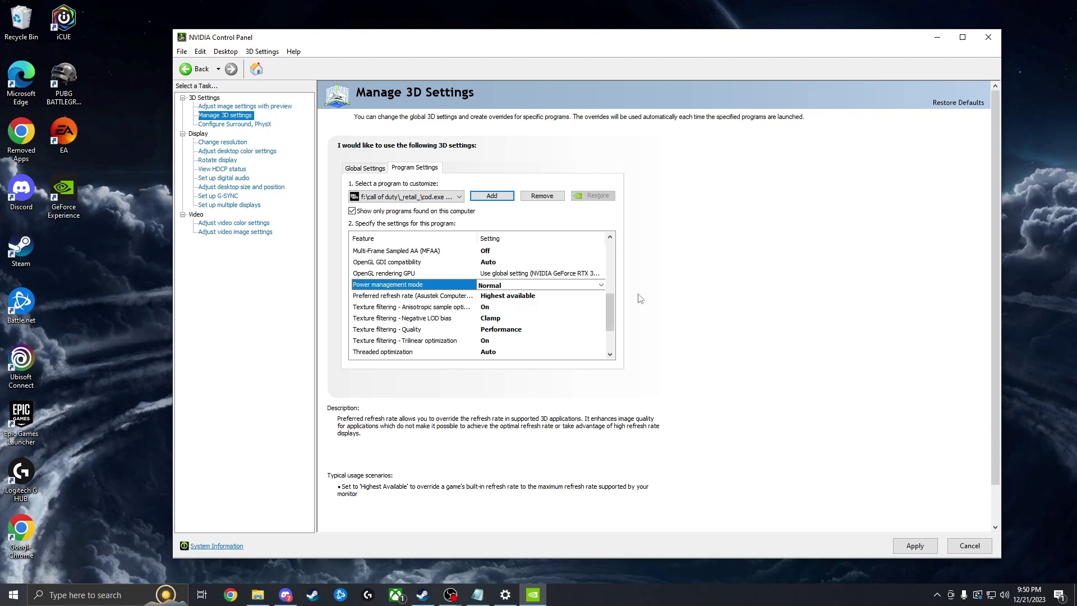
Step: Review the anisotropic sample optimization setting and the texture filtering quality options for cod.exe
scroll(604, 297, down, 1)
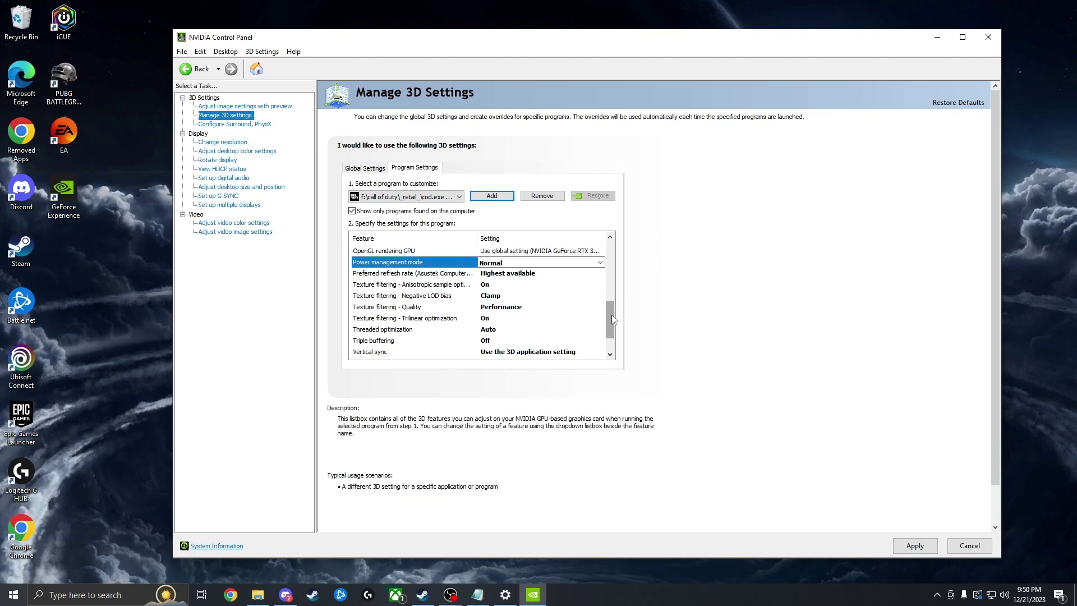
click(406, 284)
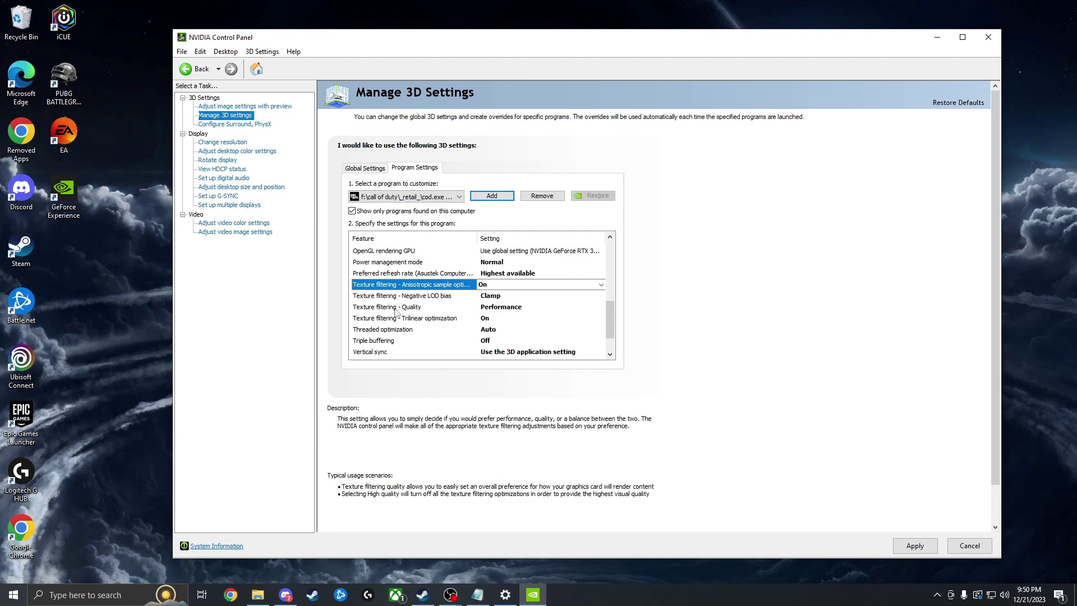
click(511, 310)
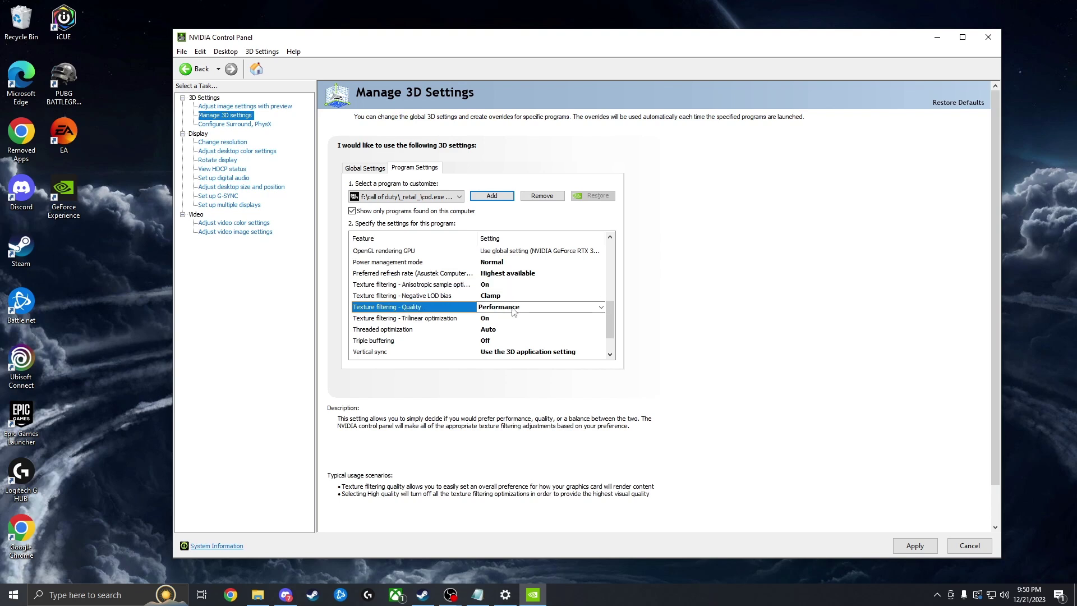
click(513, 307)
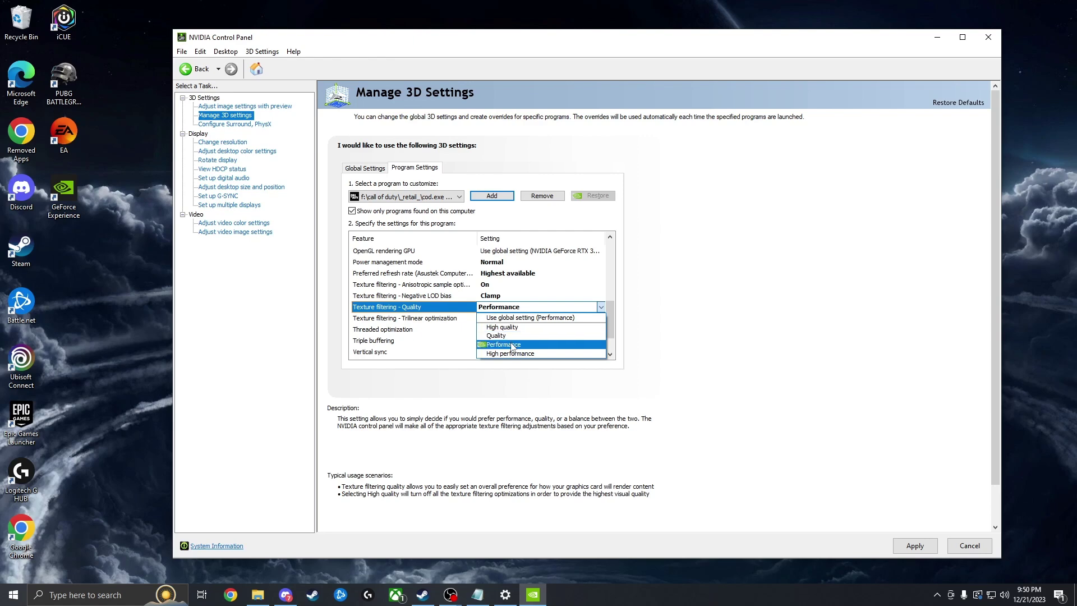
click(673, 300)
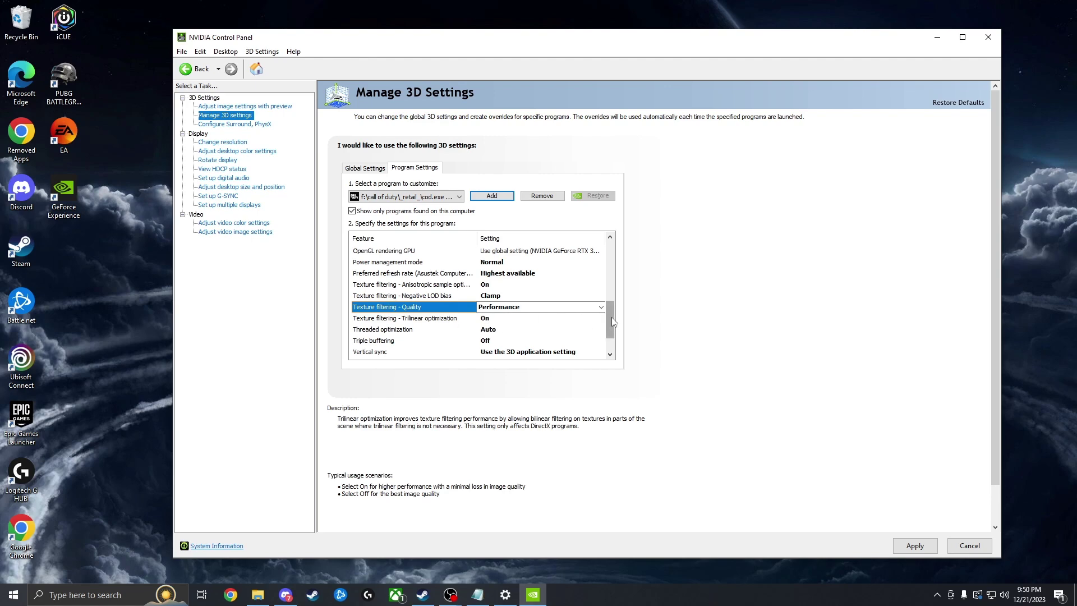
Step: Check the threaded optimization setting and the remaining 3D settings for cod.exe
scroll(611, 315, down, 1)
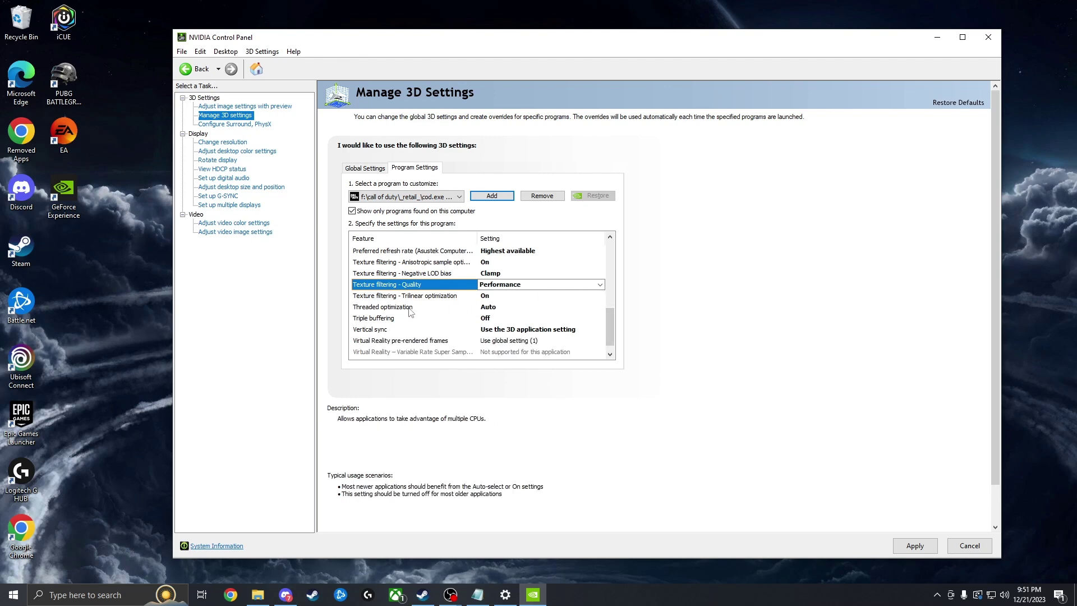
click(496, 309)
click(503, 309)
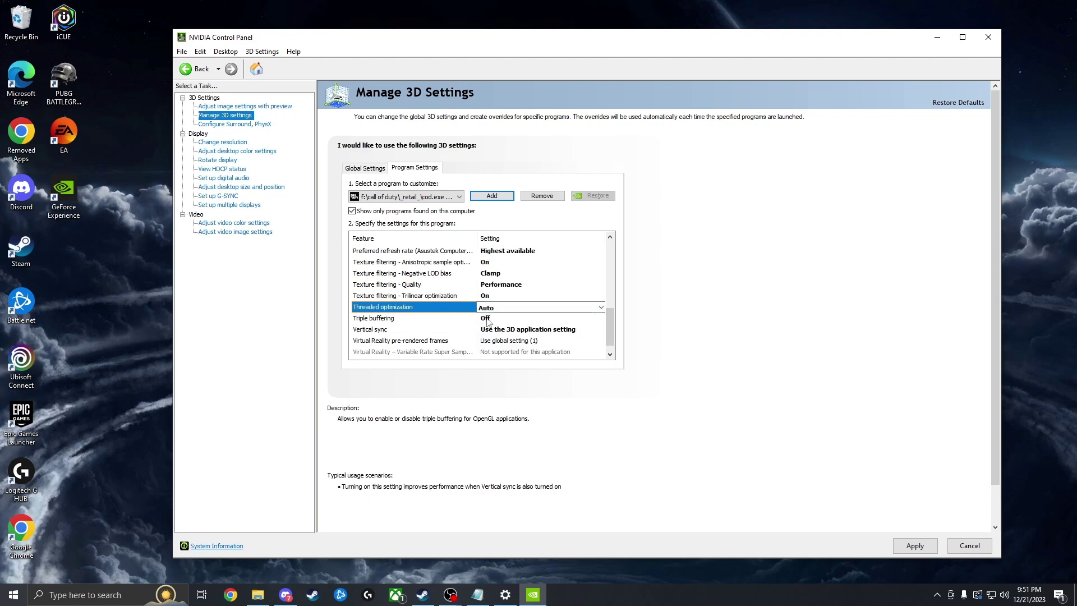
scroll(610, 325, down, 1)
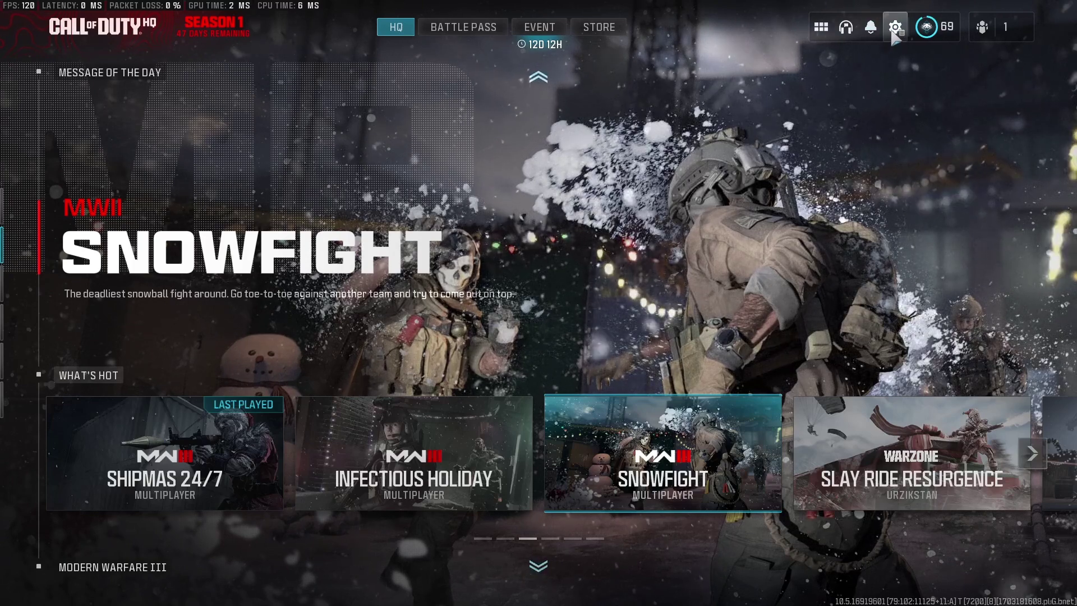
Step: Switch to Call of Duty, open its graphics settings and look through the display mode options
click(893, 32)
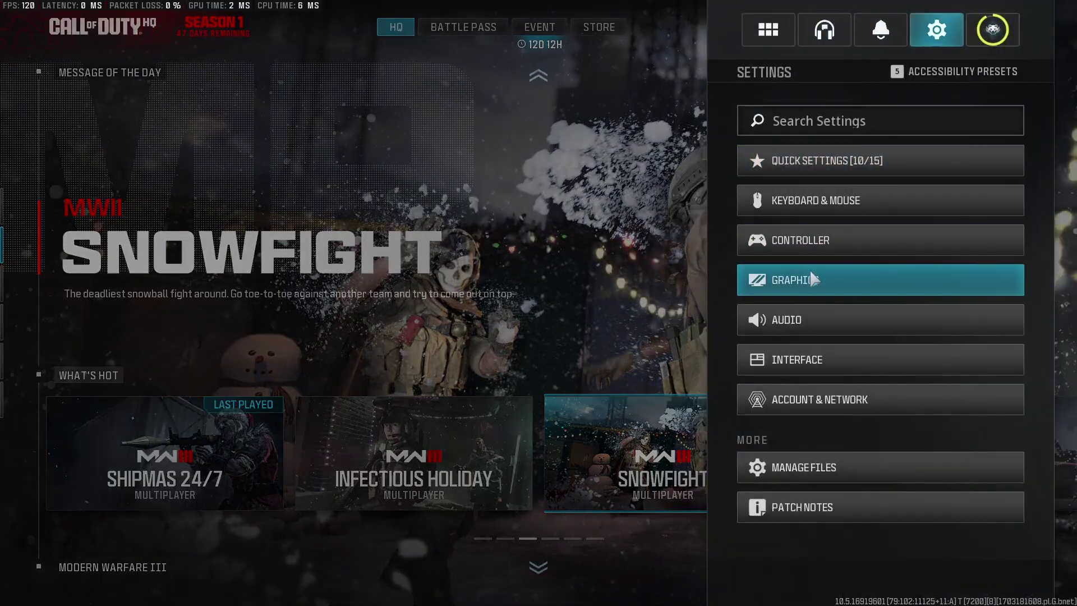
click(795, 280)
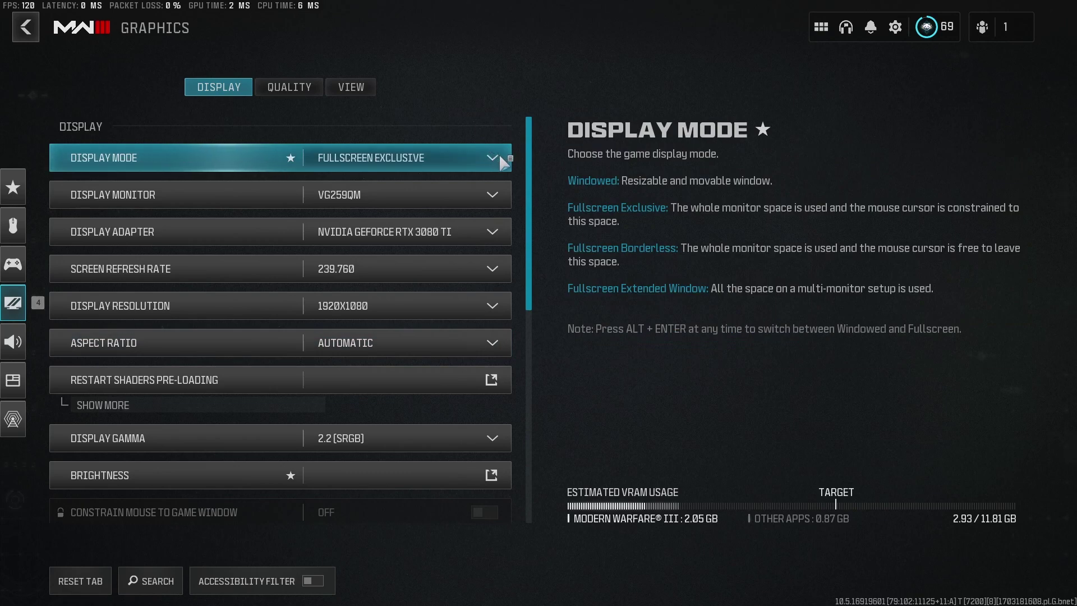
click(494, 152)
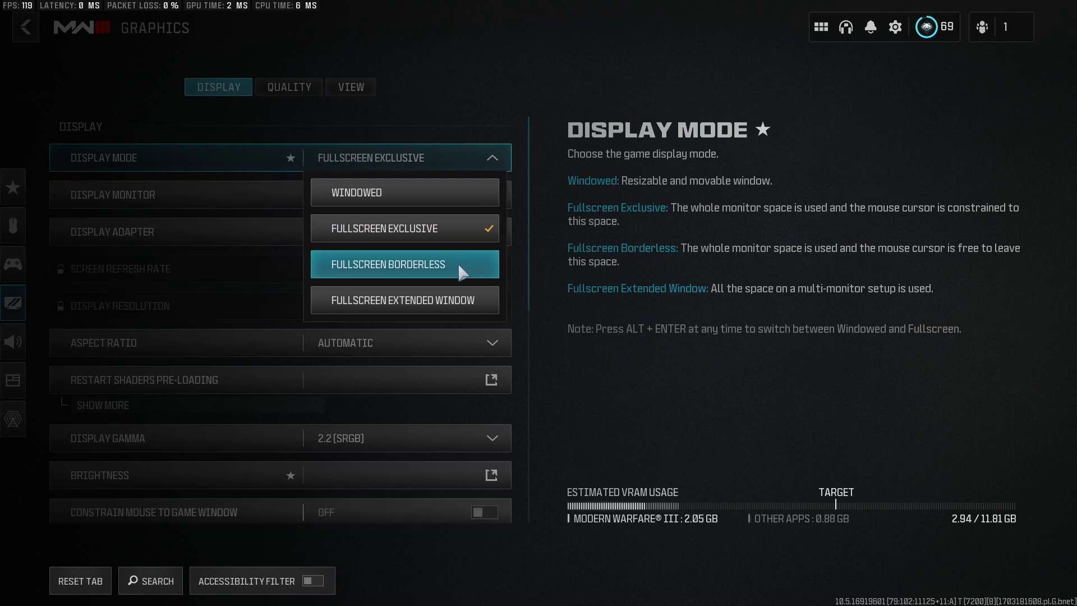
click(493, 152)
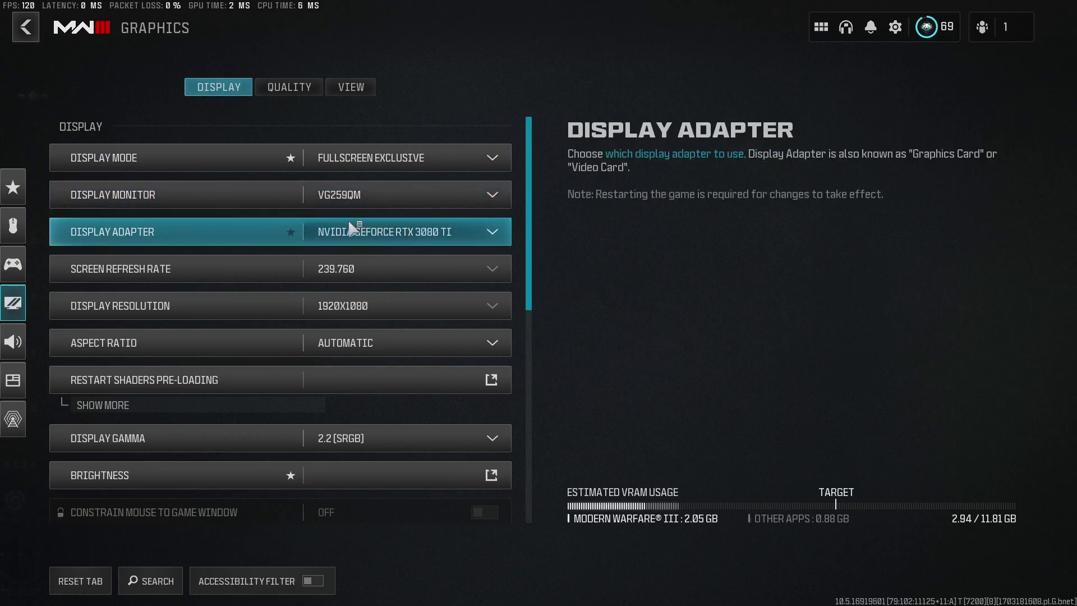
Step: Examine the available screen refresh rates and display resolutions in the game's display settings
click(493, 269)
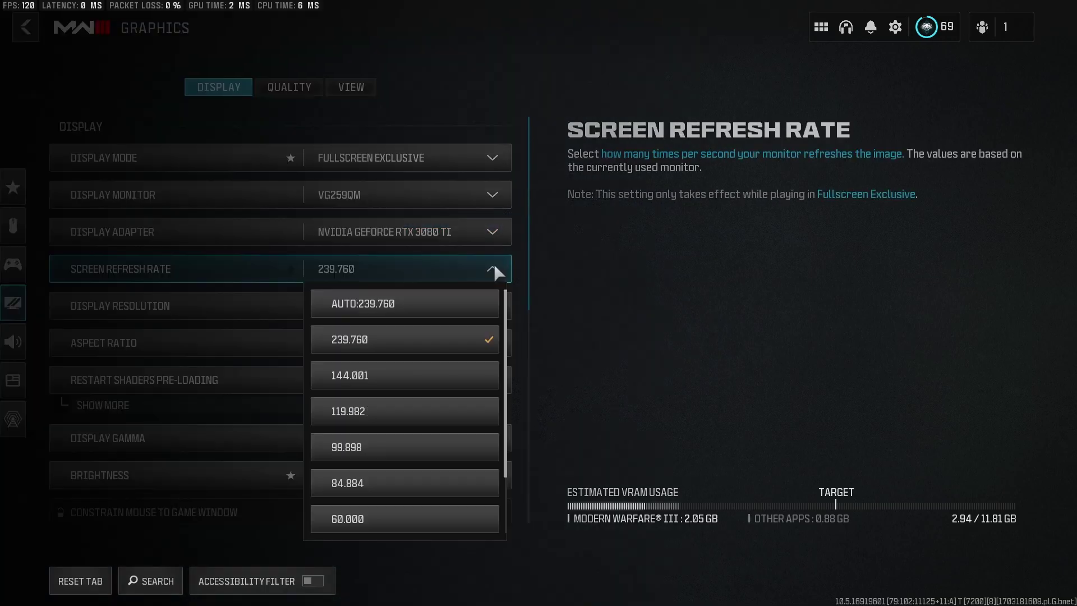
click(494, 264)
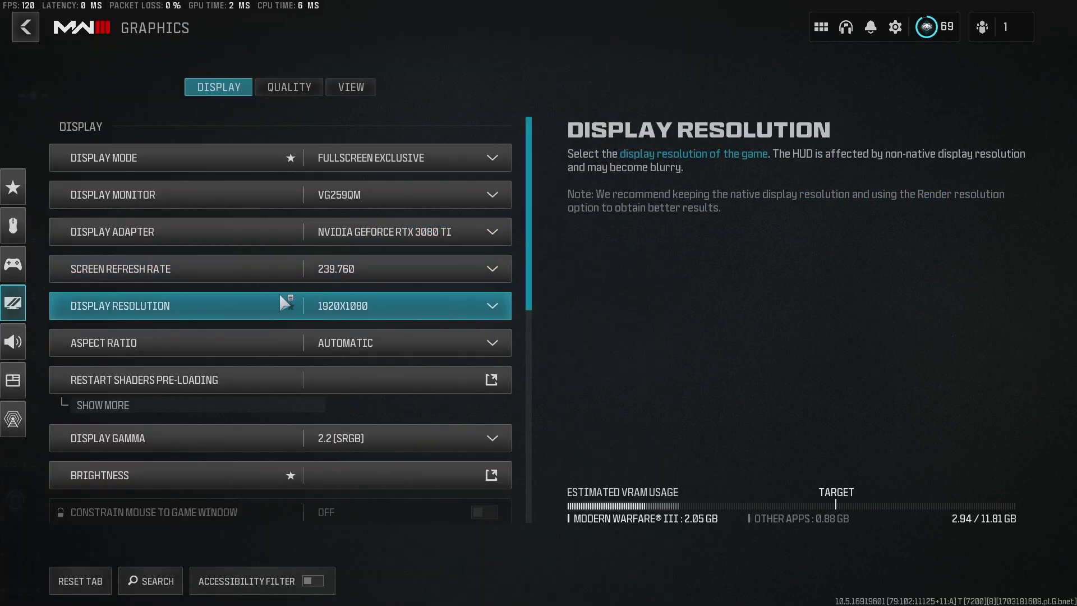
scroll(469, 294, down, 1)
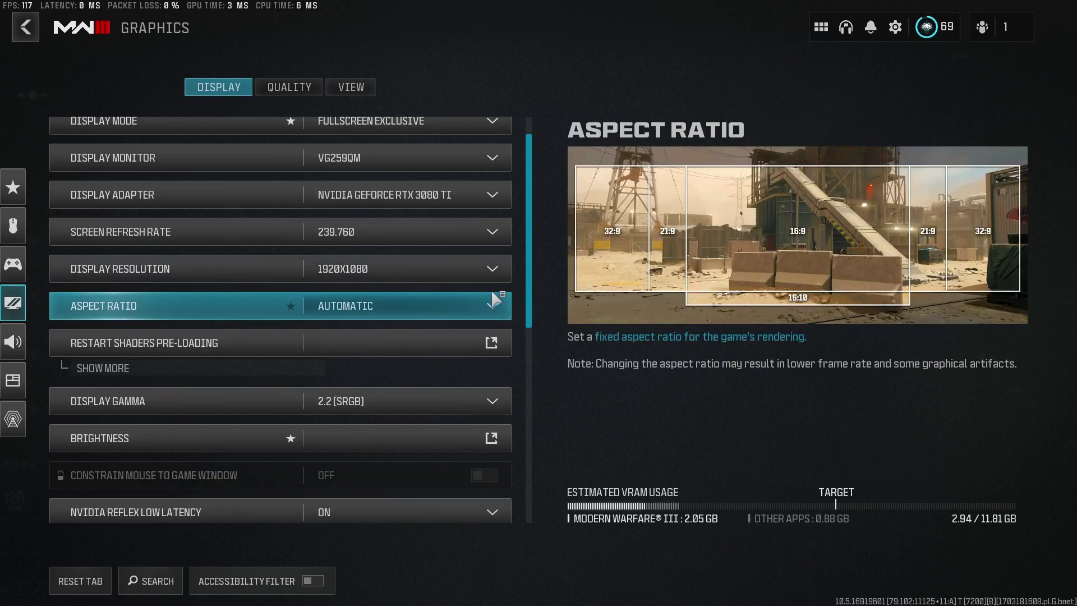
click(494, 268)
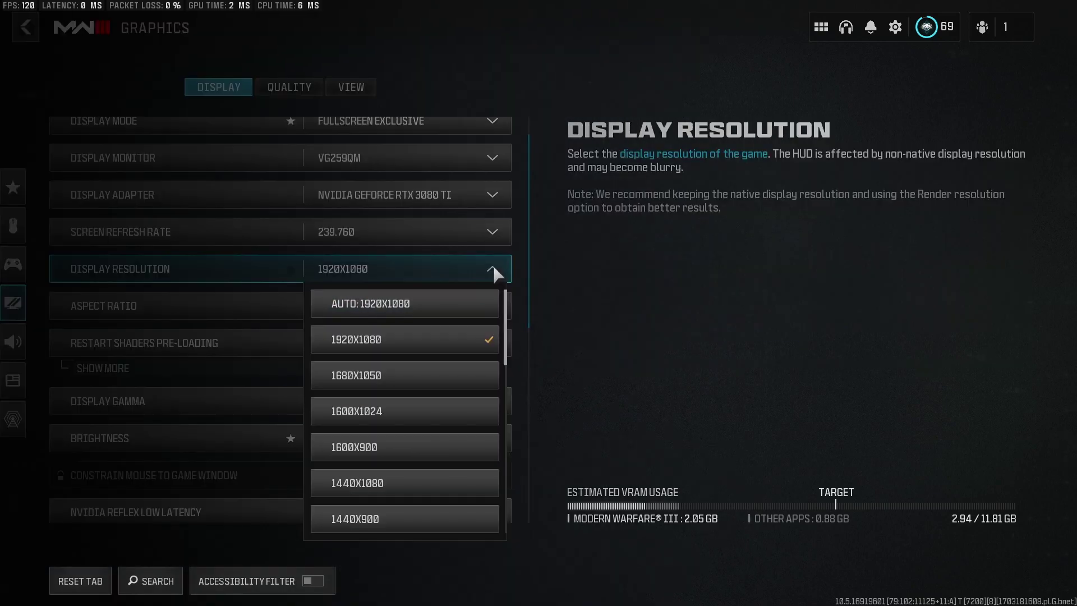
click(493, 265)
Step: Review the aspect ratio, shader pre-loading and display gamma settings, and check the brightness calibration screen
scroll(372, 291, down, 1)
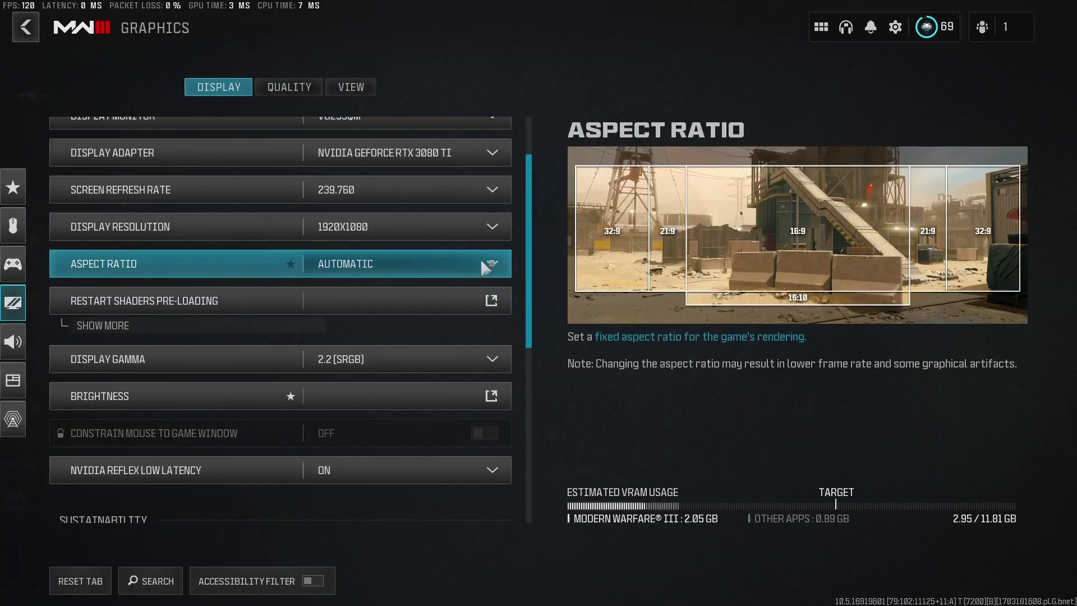
scroll(495, 269, down, 1)
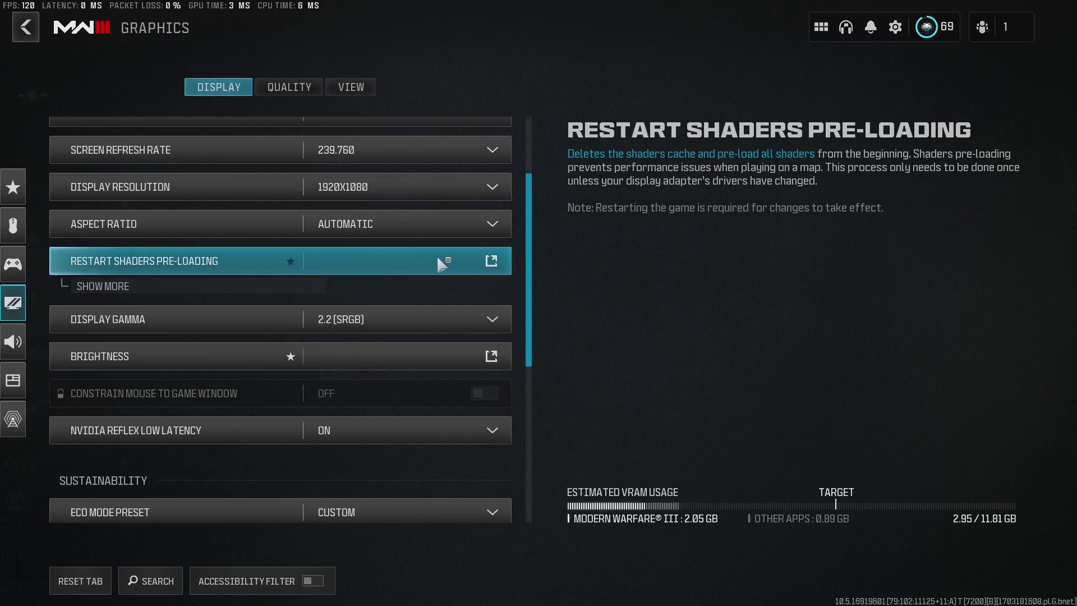
scroll(463, 252, down, 1)
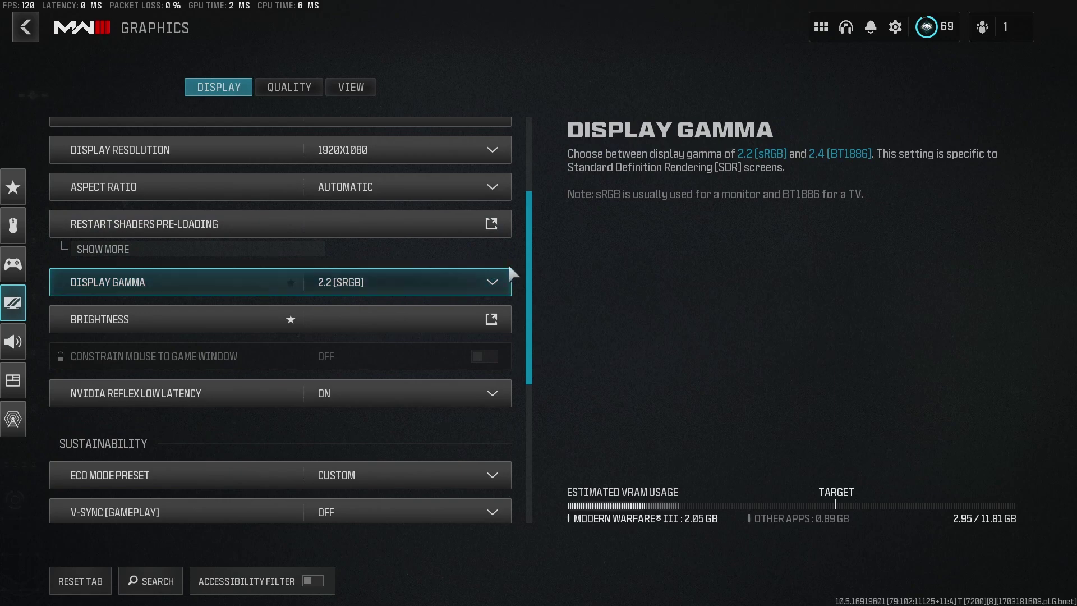
click(482, 314)
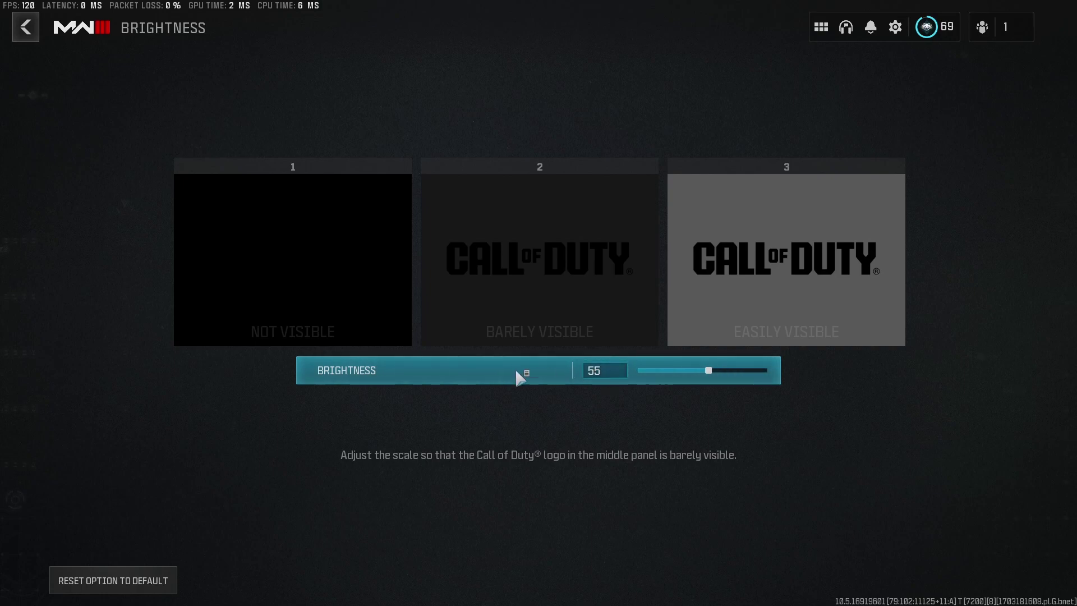
click(26, 27)
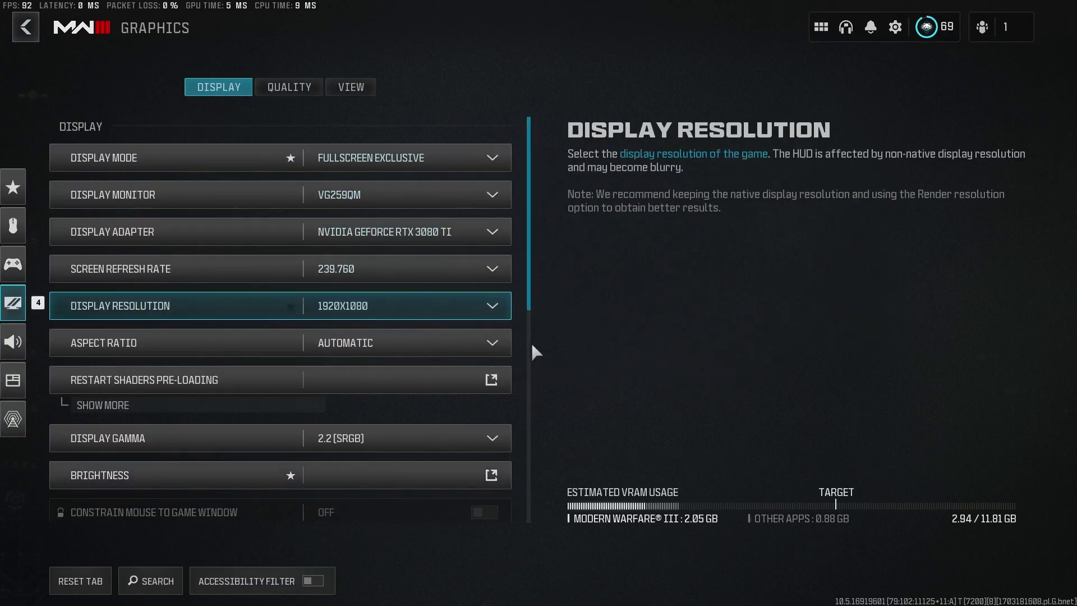
Step: Review the available NVIDIA Reflex Low Latency modes and Eco Mode presets in the display settings
scroll(439, 338, down, 5)
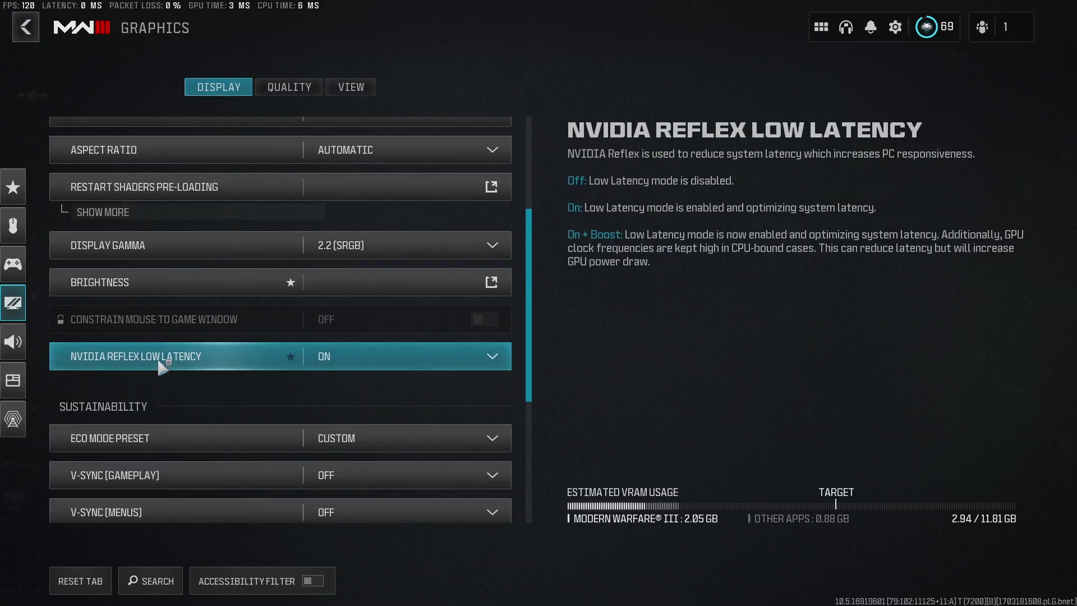
click(492, 357)
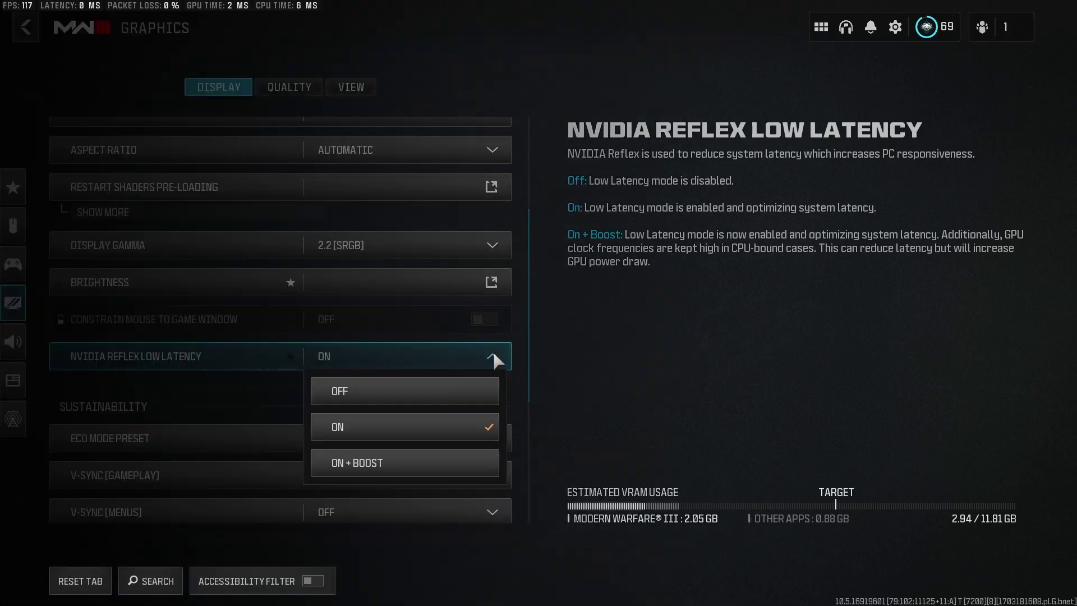
click(588, 348)
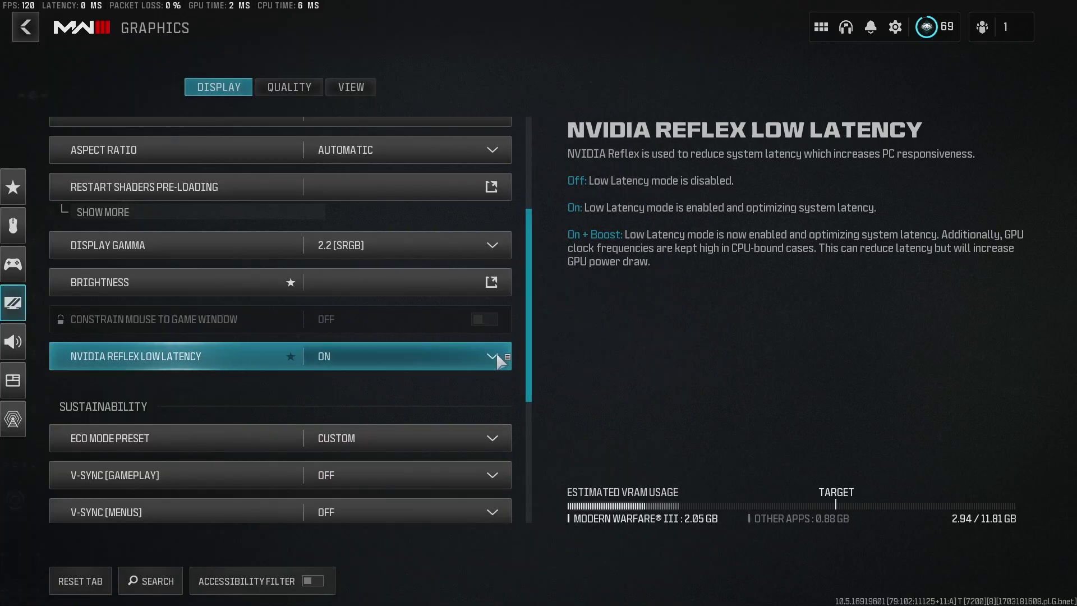
scroll(472, 360, down, 2)
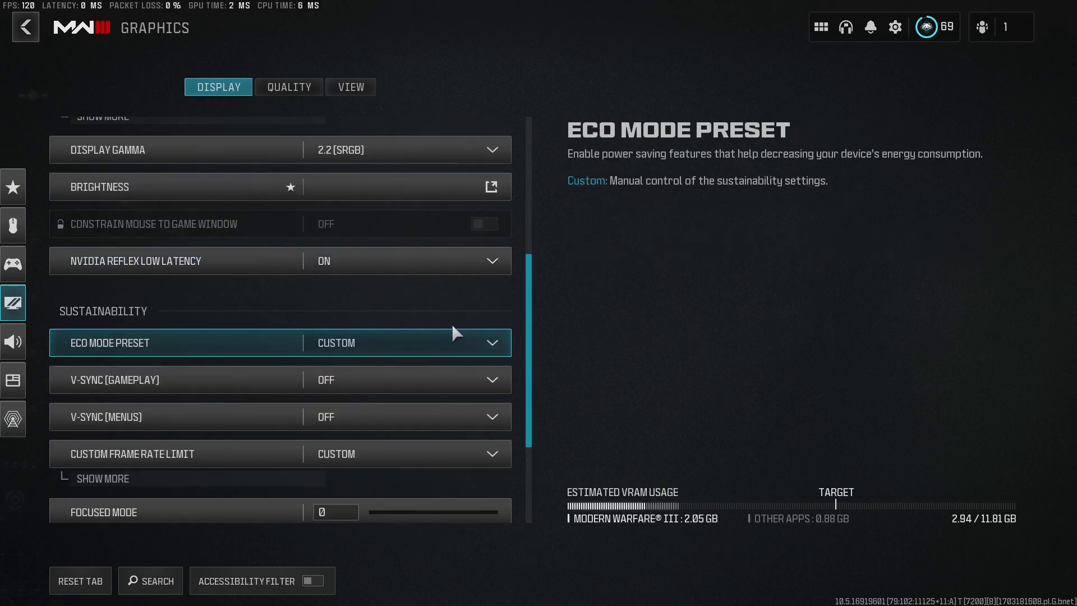
click(494, 343)
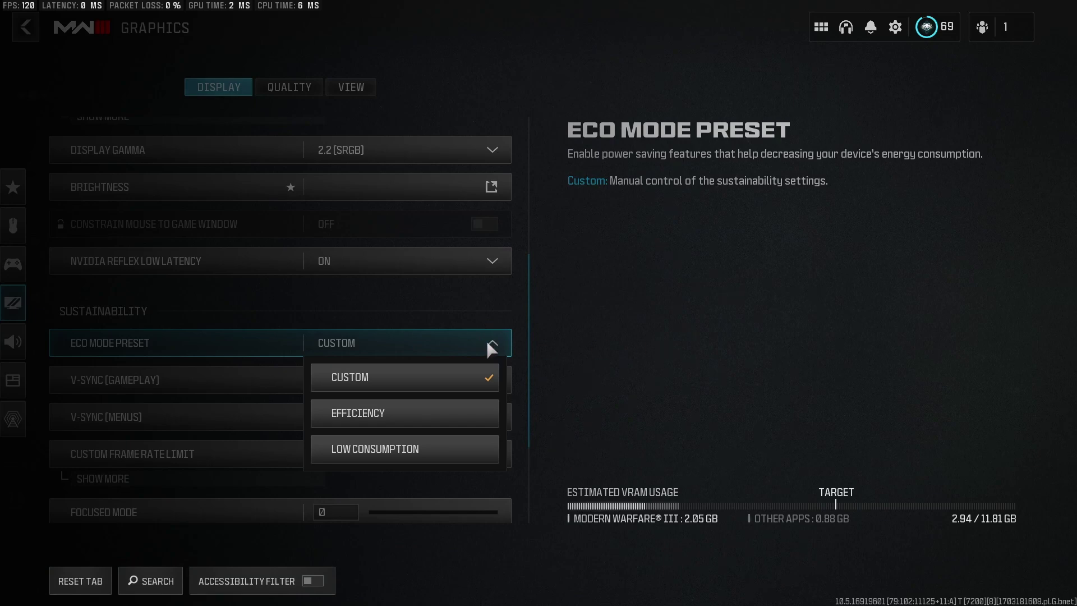
click(662, 325)
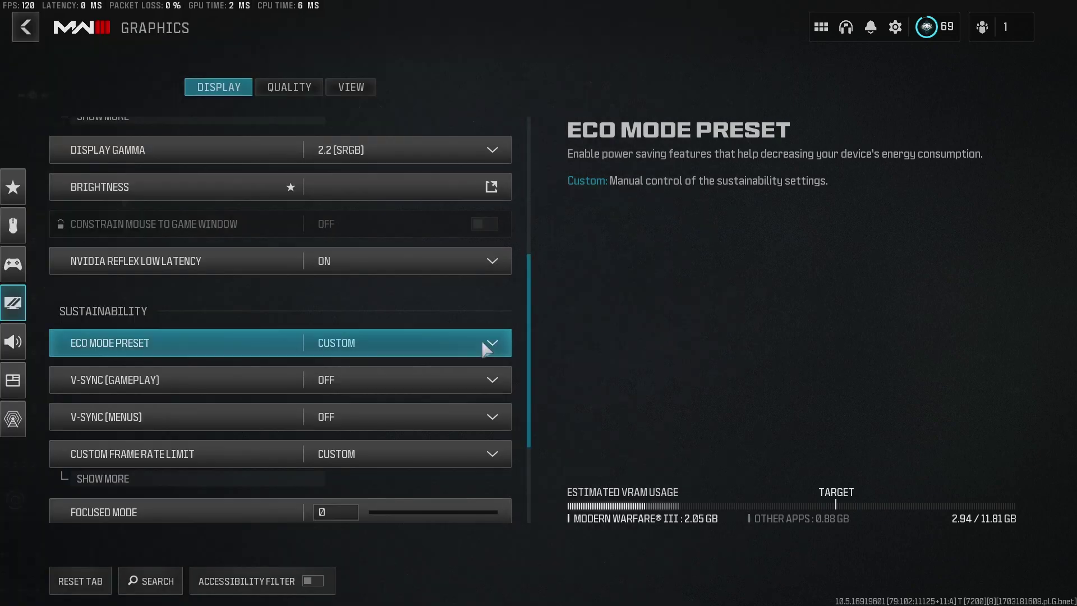
Step: Check the V-Sync settings, the detailed custom frame rate limits and the High Dynamic Range setting
scroll(494, 321, down, 1)
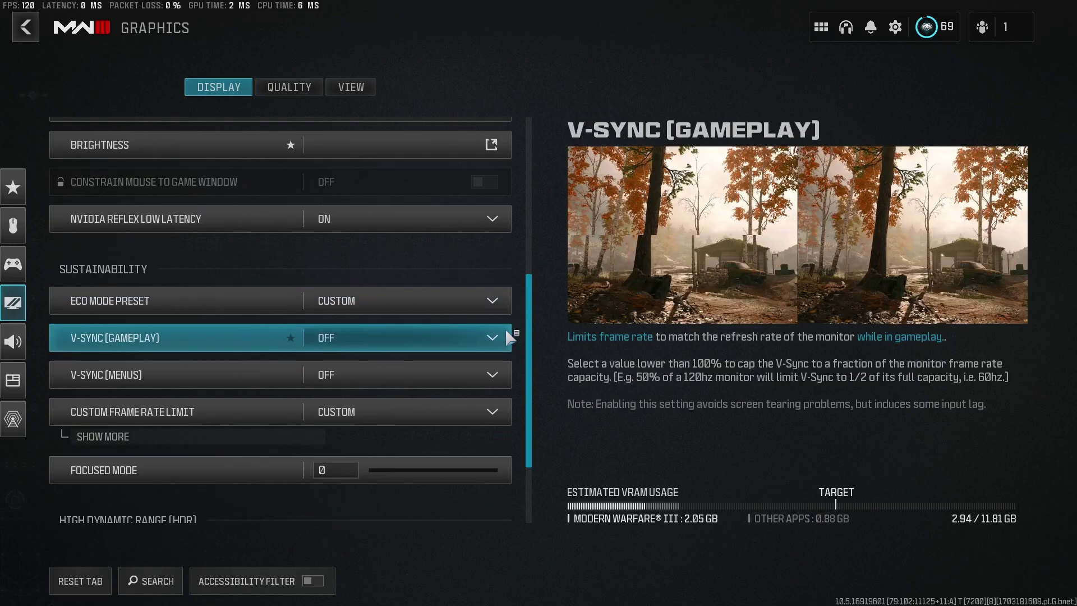
scroll(361, 373, down, 1)
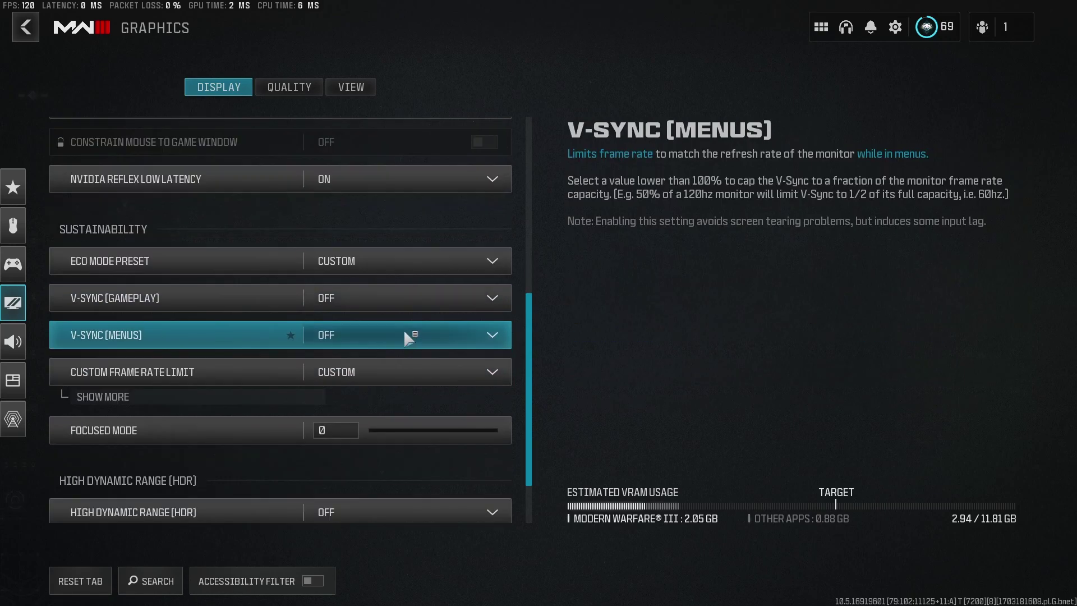
click(257, 396)
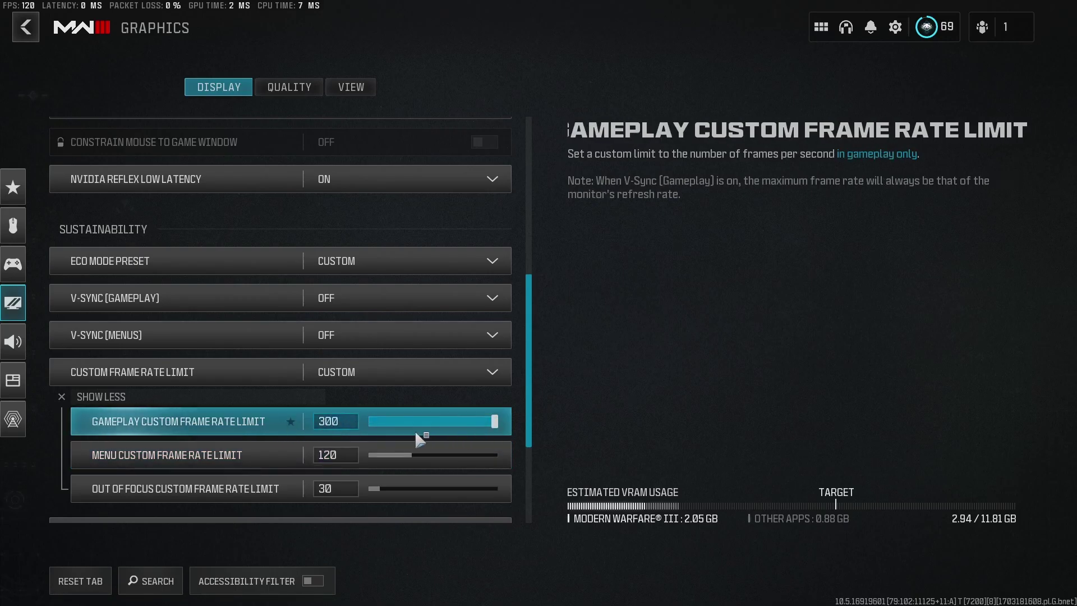
scroll(204, 437, down, 2)
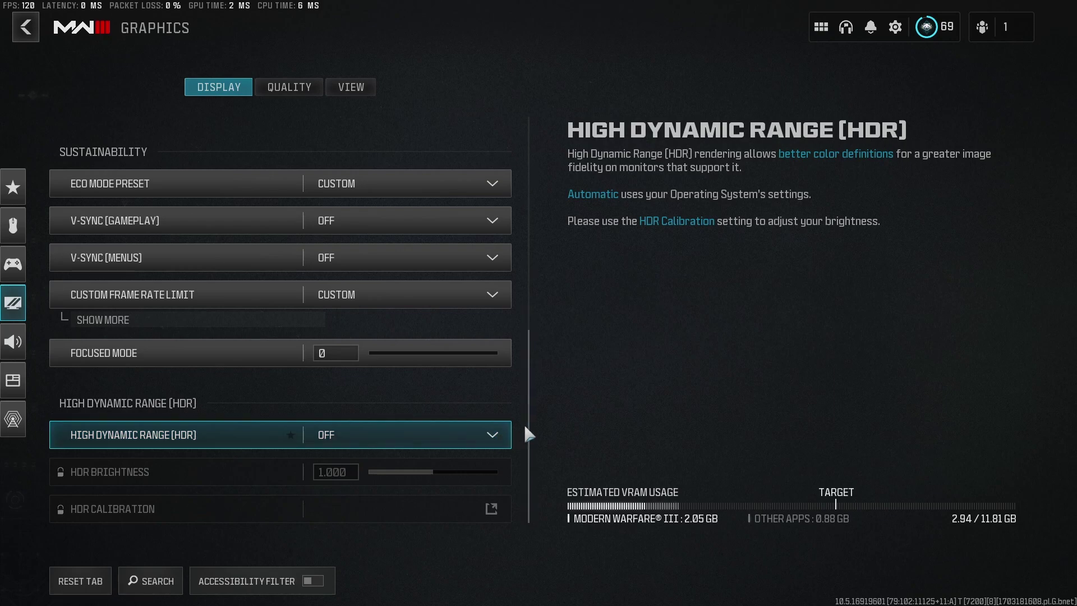
Step: Open the graphics quality settings and check the dynamic resolution setting and the FidelityFX CAS strength
click(292, 89)
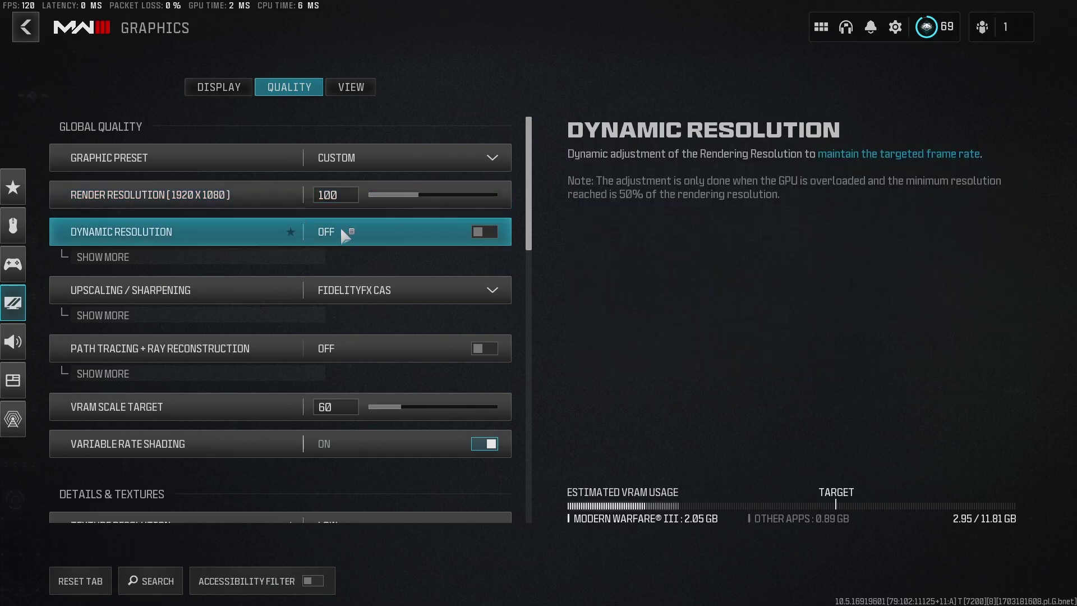
scroll(305, 229, down, 1)
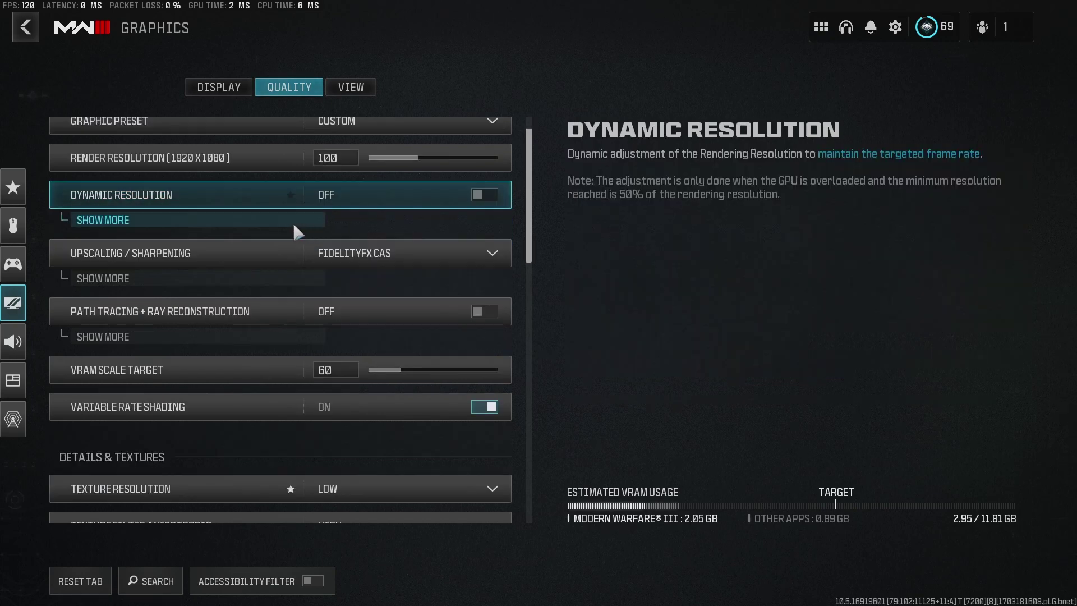
click(190, 279)
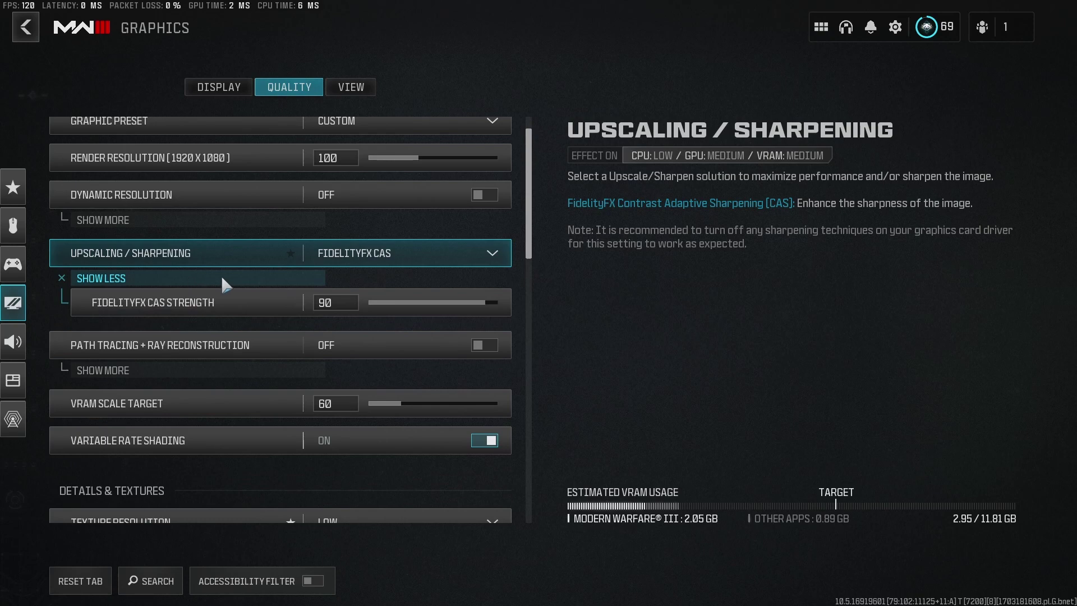
Step: Try NVIDIA DLSS as the upscaling method and look through its preset options
click(398, 253)
click(416, 324)
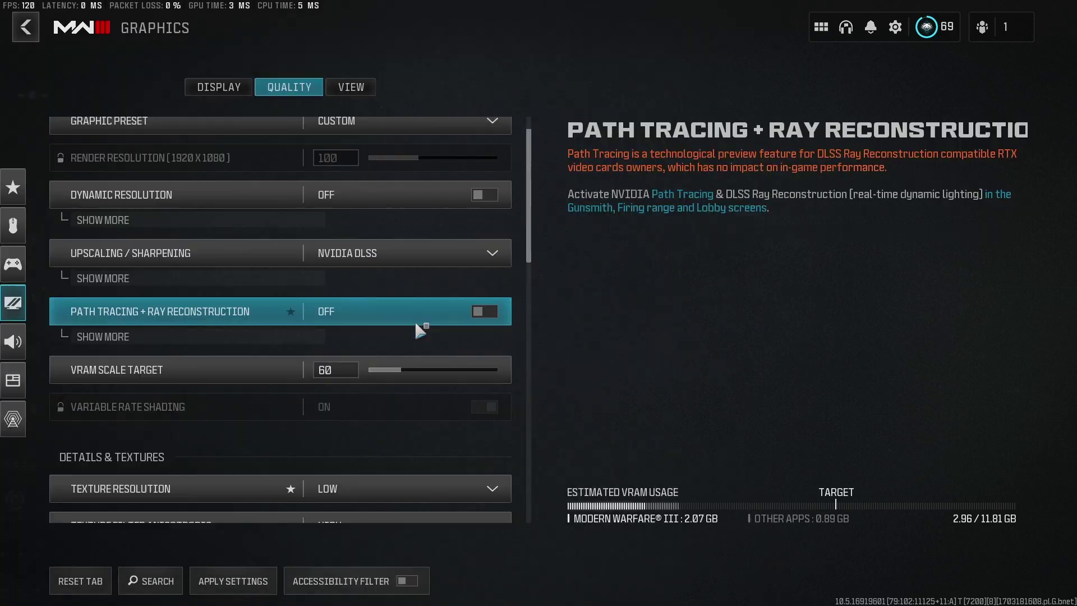
click(203, 278)
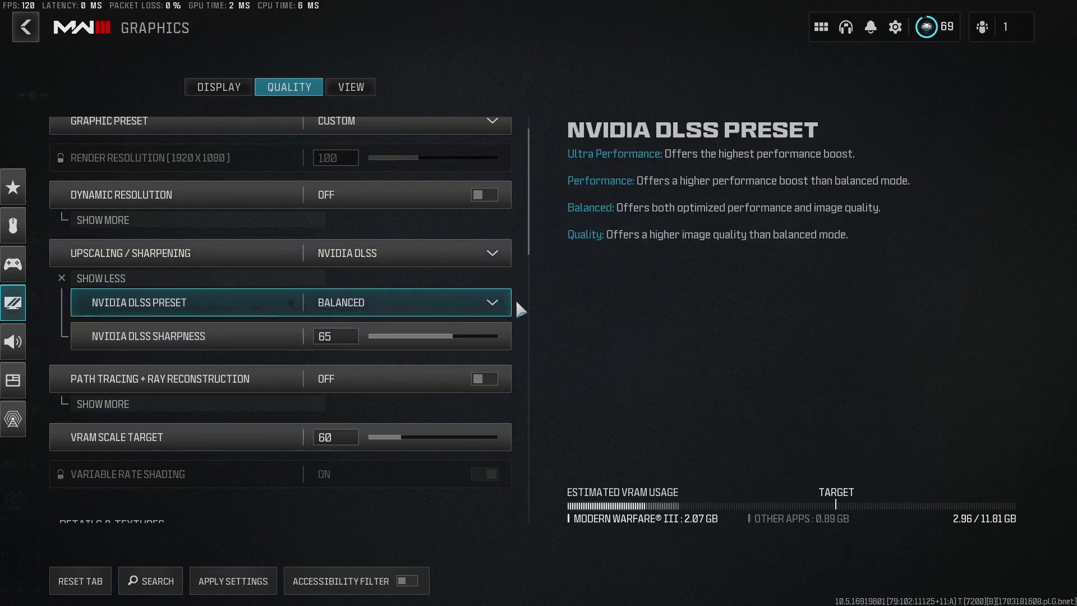
click(499, 301)
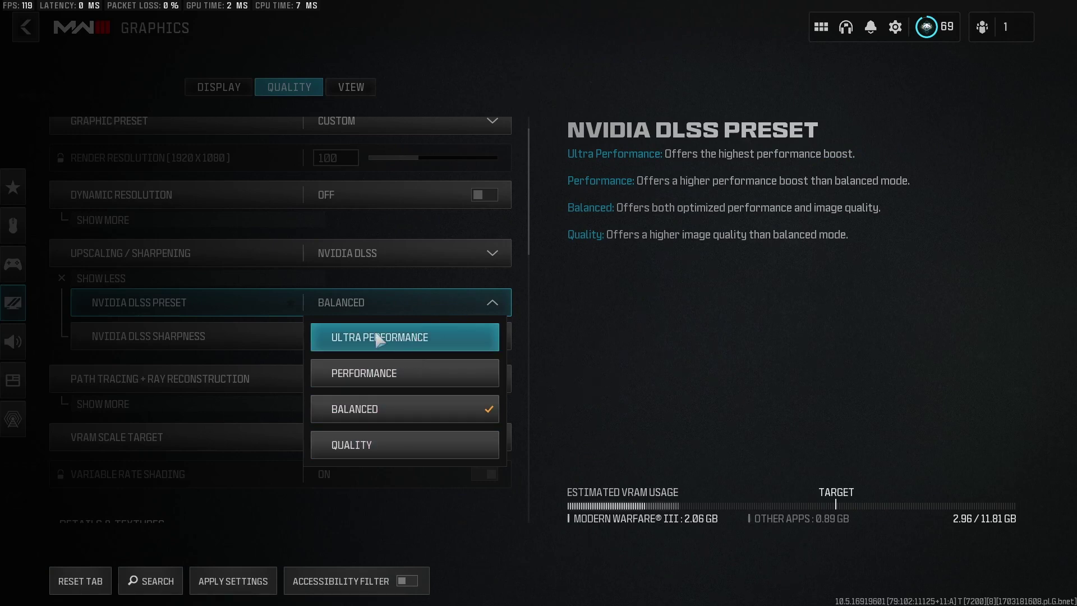
click(484, 298)
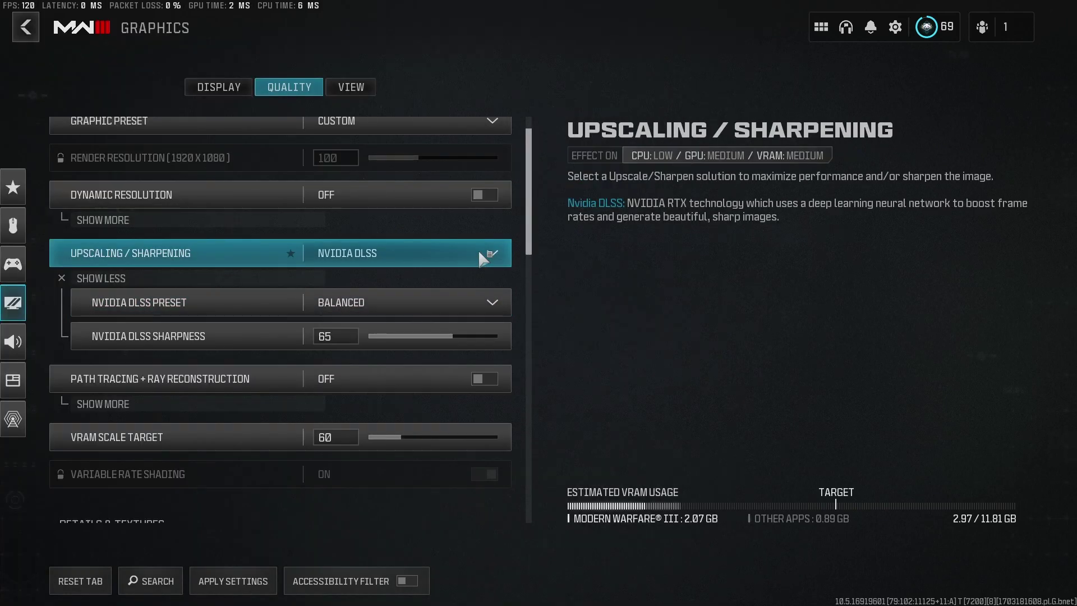
Step: Set upscaling/sharpening to FidelityFX CAS and check its strength value
click(491, 255)
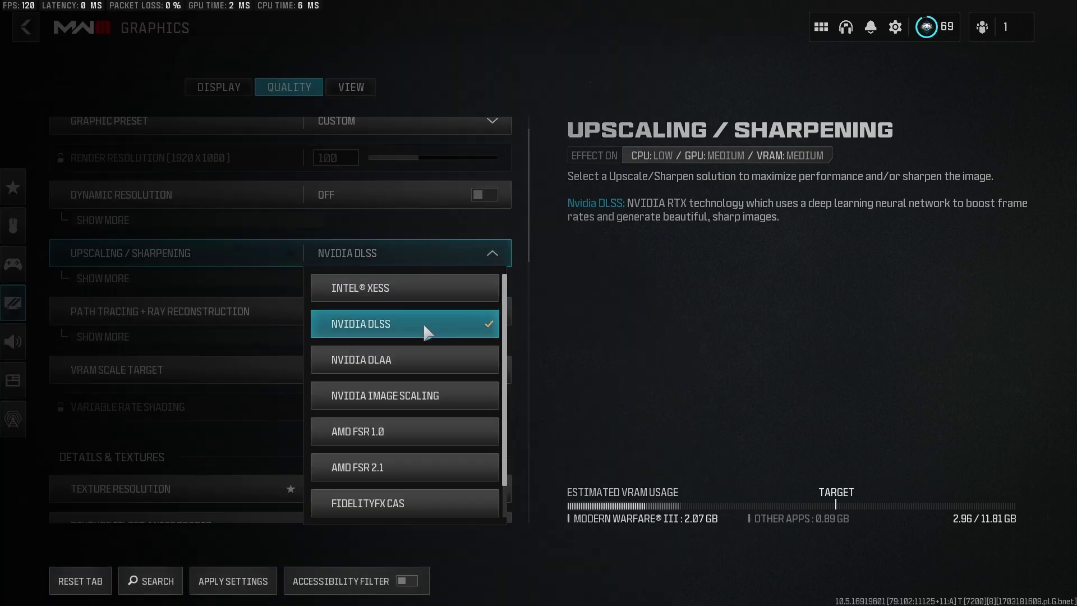
scroll(423, 334, down, 1)
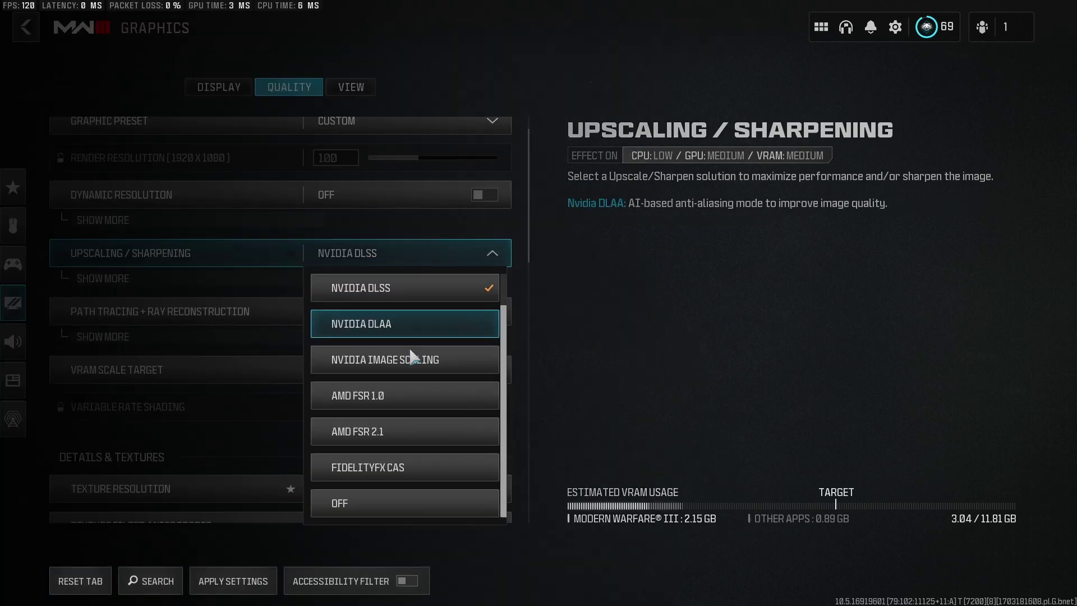
click(417, 471)
click(188, 278)
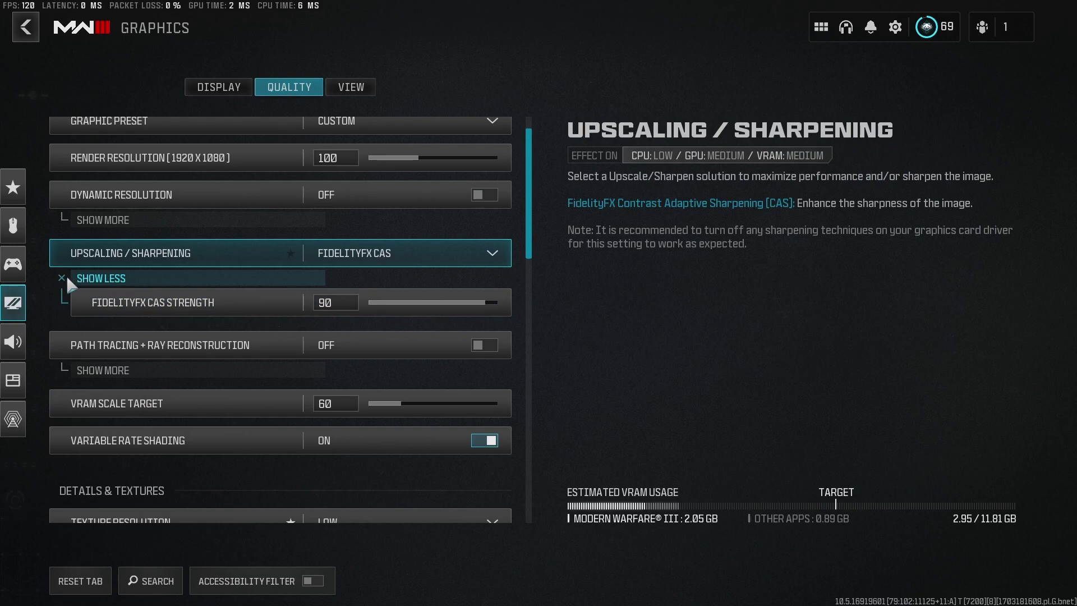
click(105, 277)
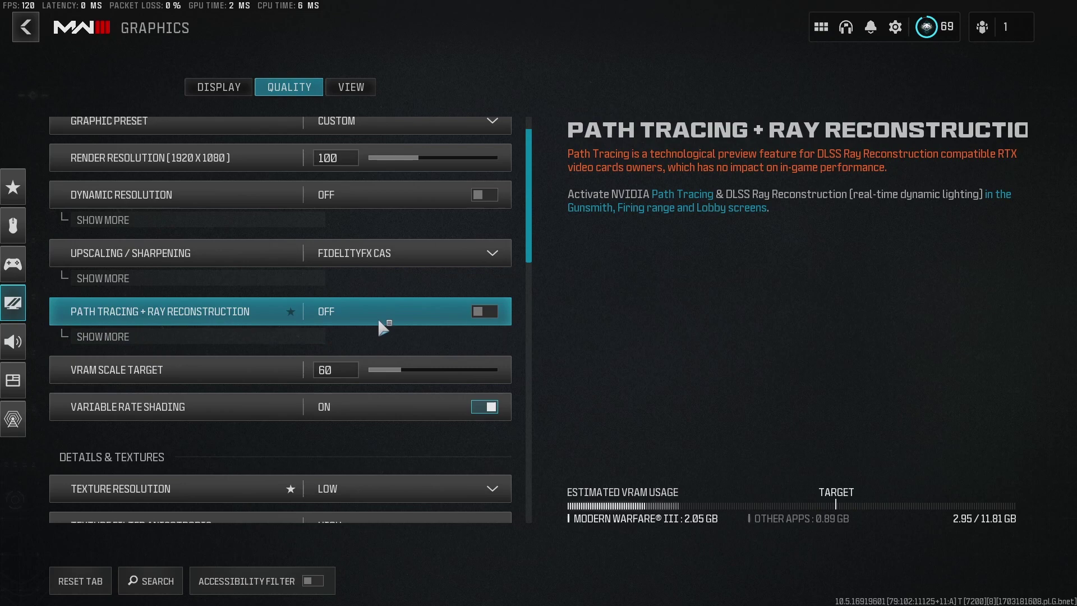
Step: Try a VRAM scale target of 70 and return it to 60
scroll(263, 314, down, 1)
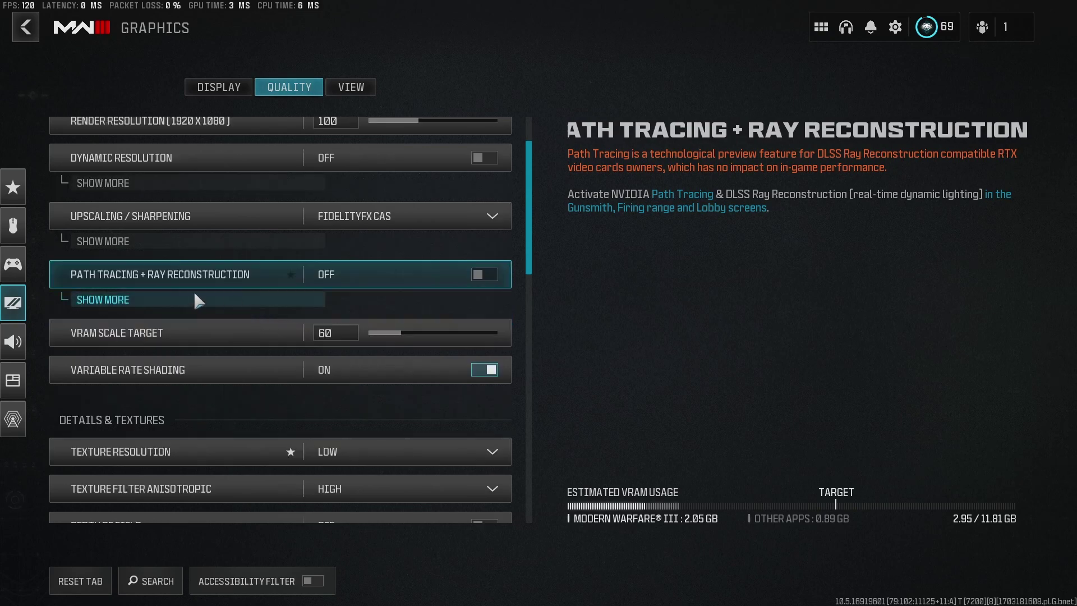
scroll(220, 321, down, 1)
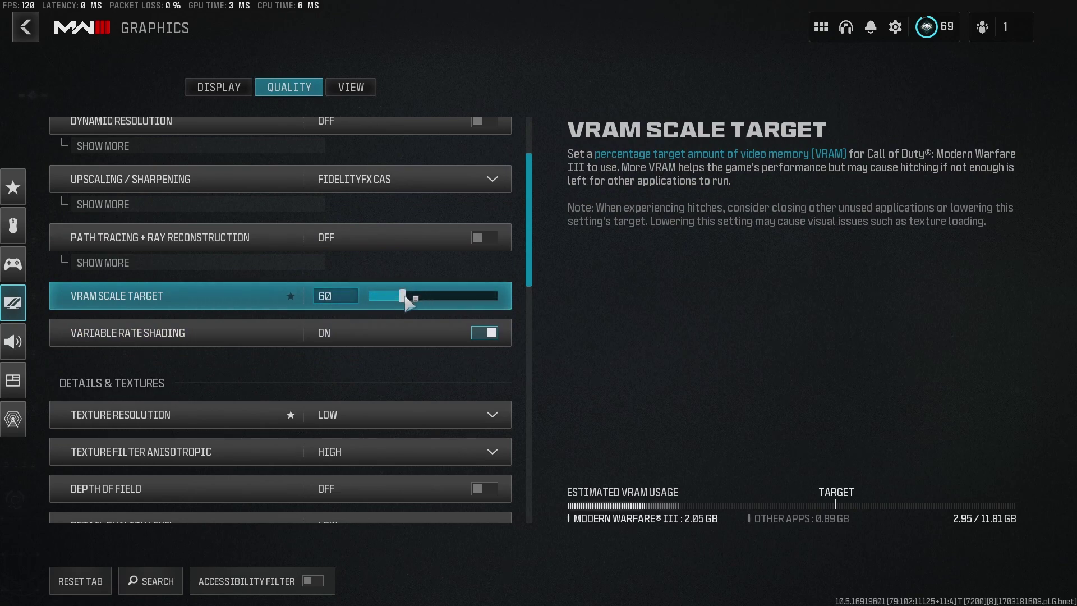
drag(404, 297, 434, 298)
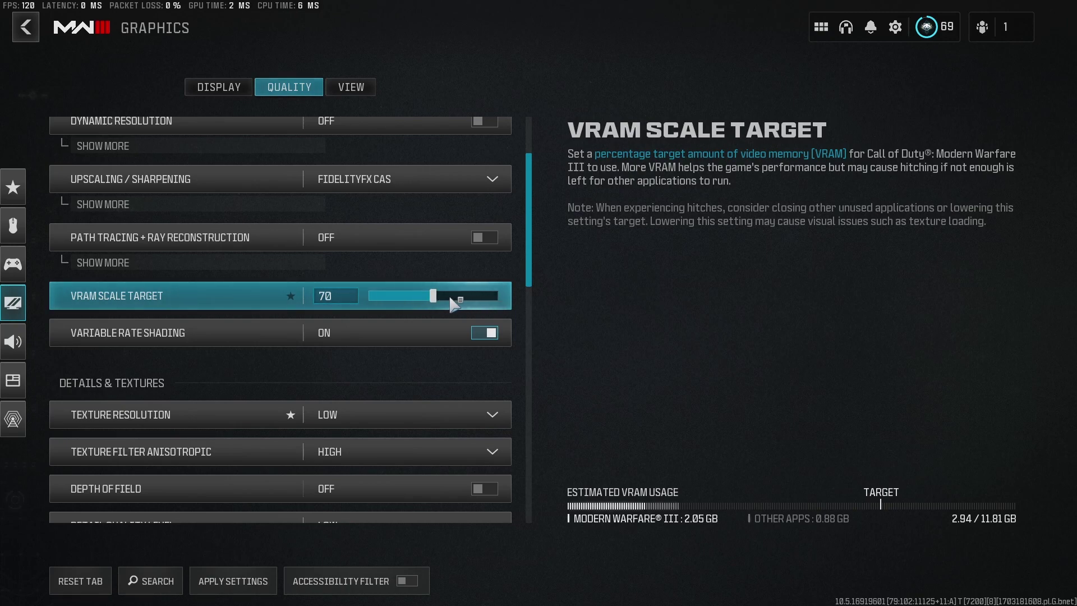
drag(436, 303, 416, 303)
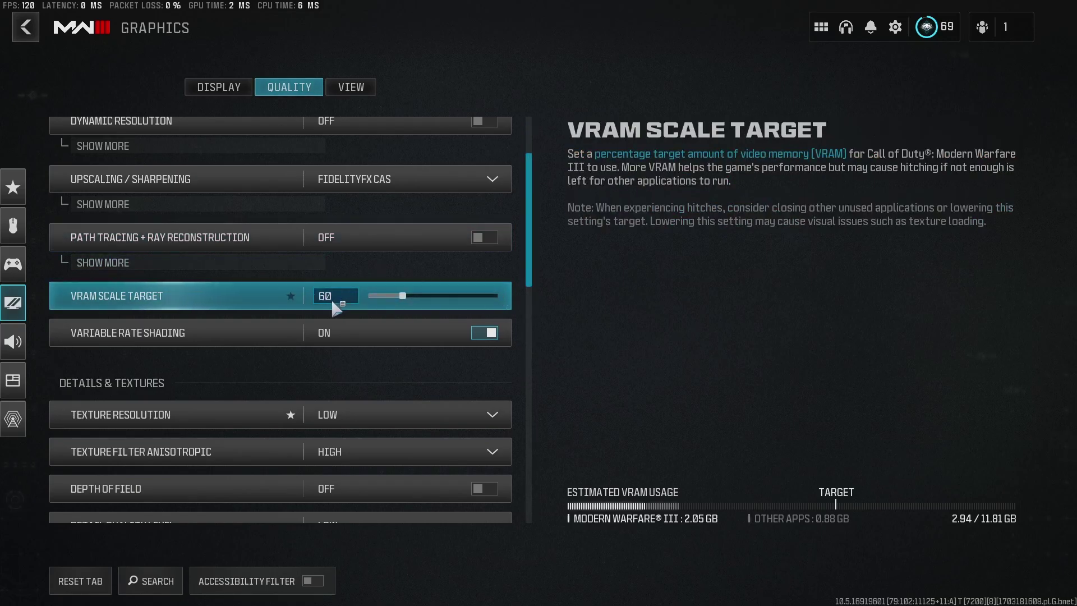
Step: Review the variable rate shading setting and the available texture resolution levels
scroll(233, 307, down, 1)
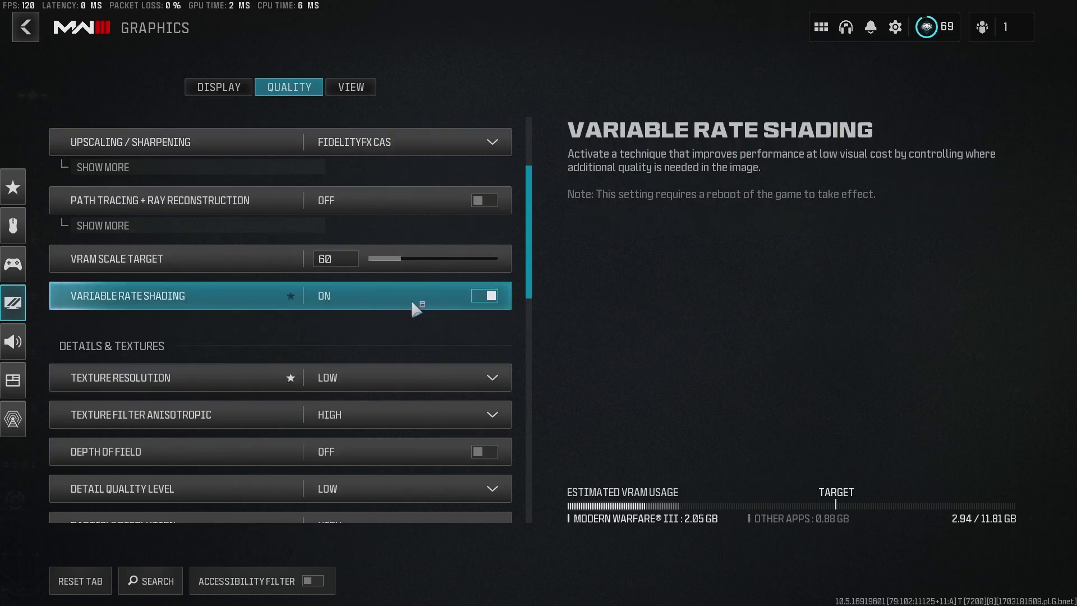
scroll(419, 288, down, 2)
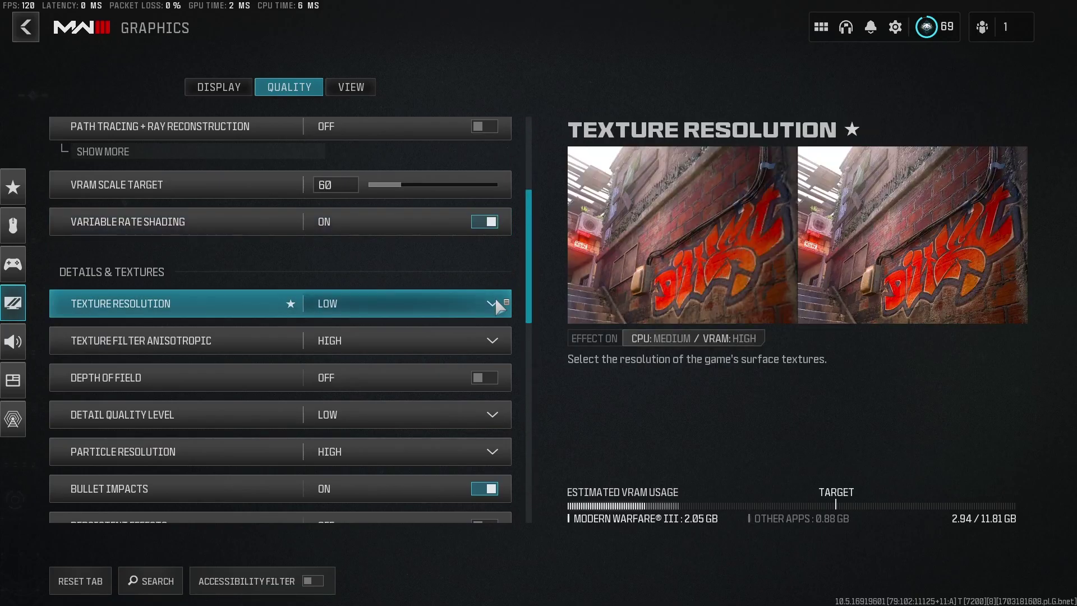
click(488, 295)
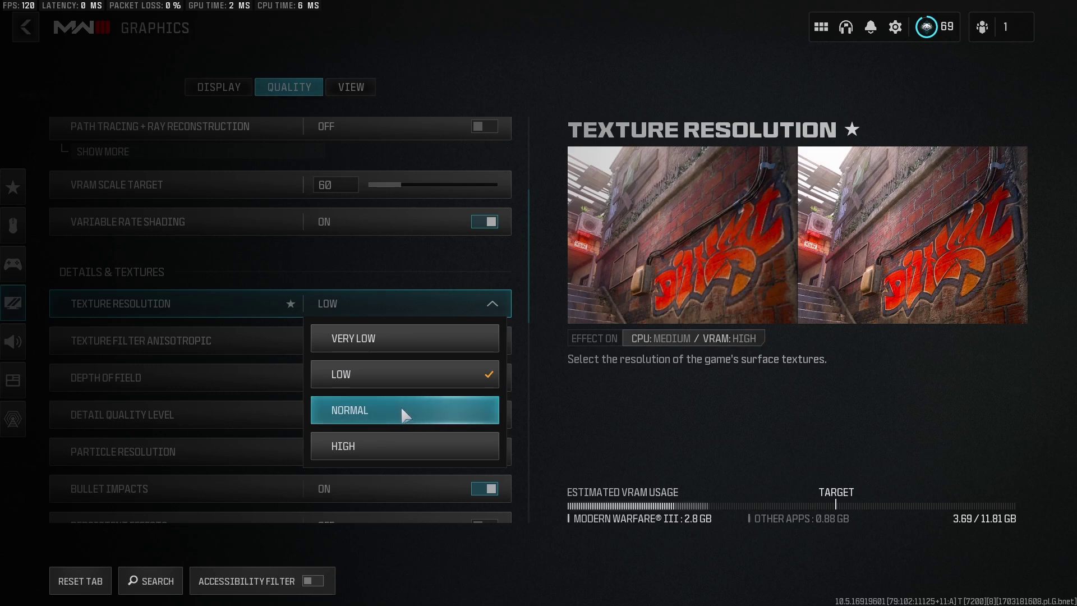
click(440, 253)
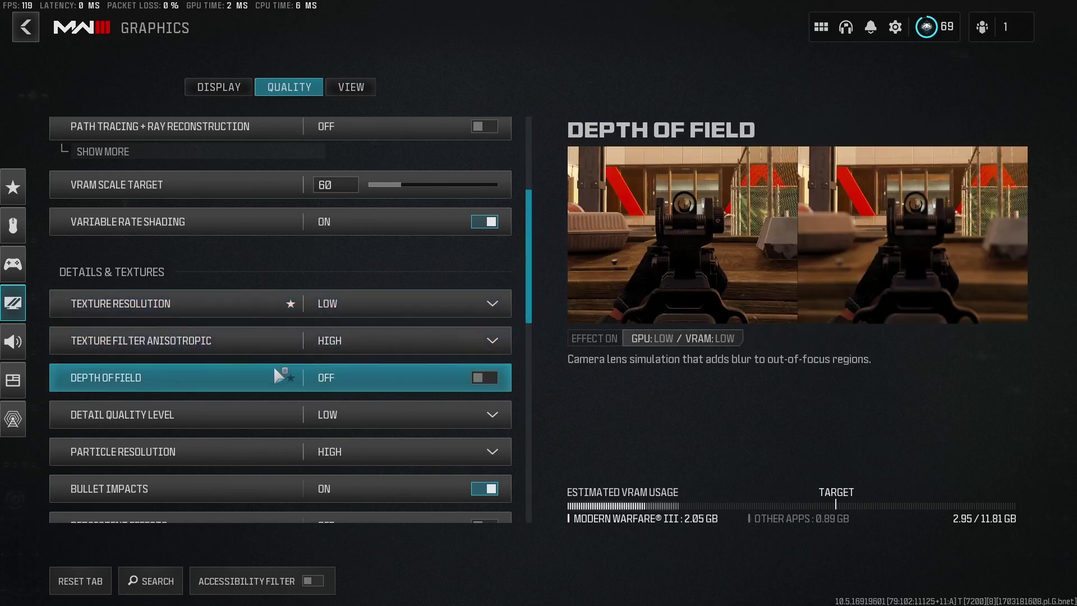
Step: Check the anisotropic texture filter setting and the available detail quality levels
scroll(274, 366, down, 1)
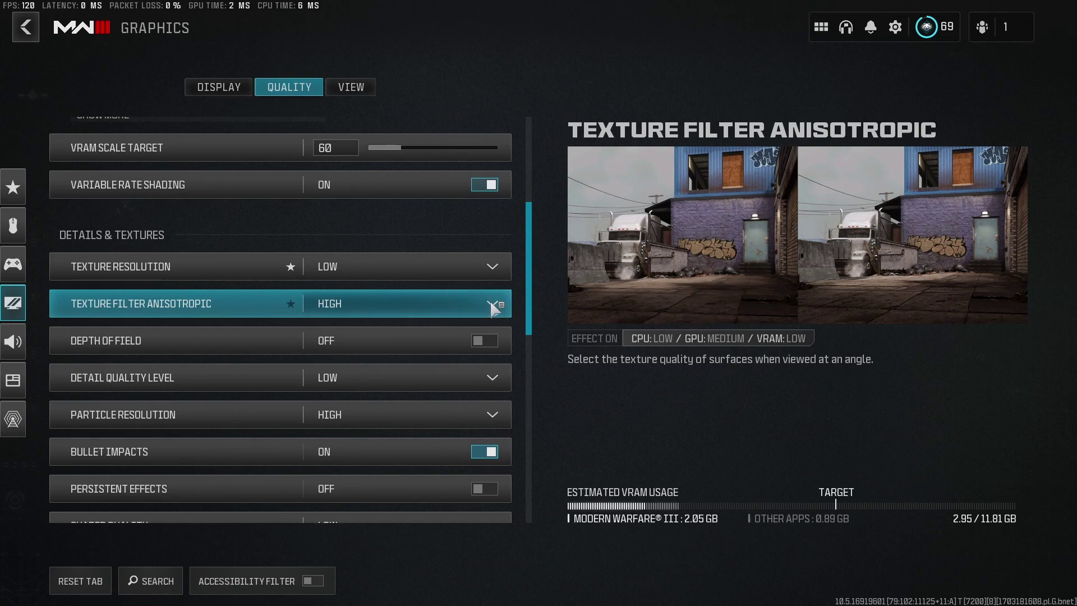
scroll(348, 342, down, 1)
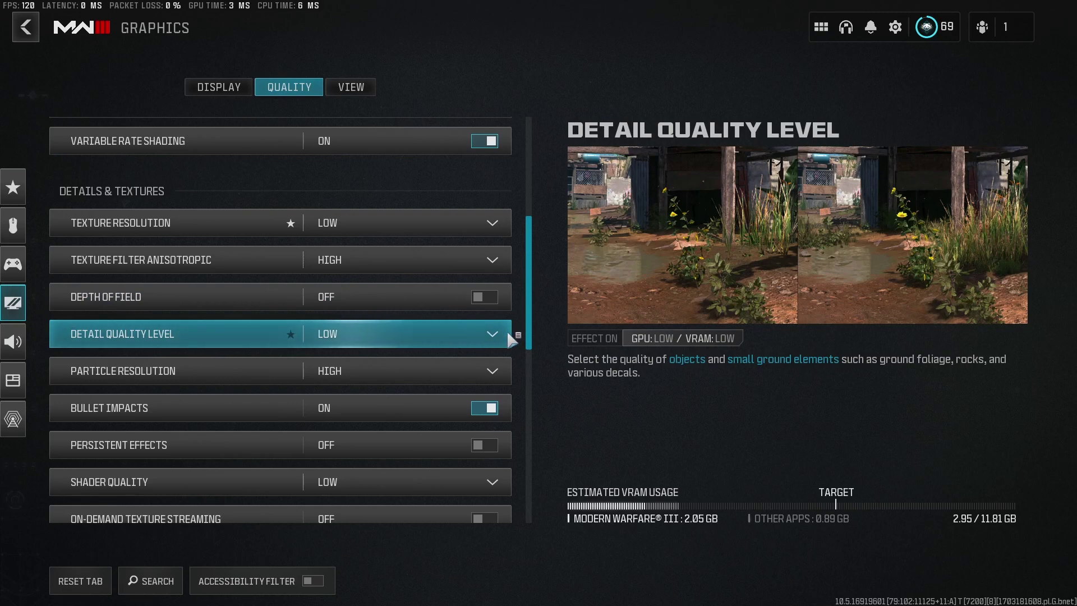
click(493, 337)
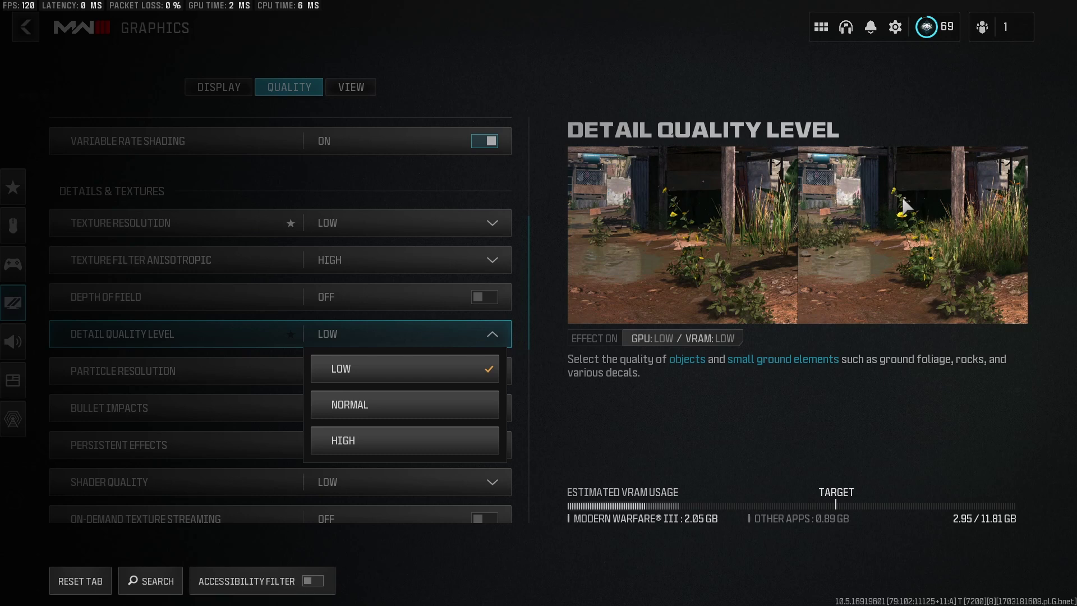
click(493, 336)
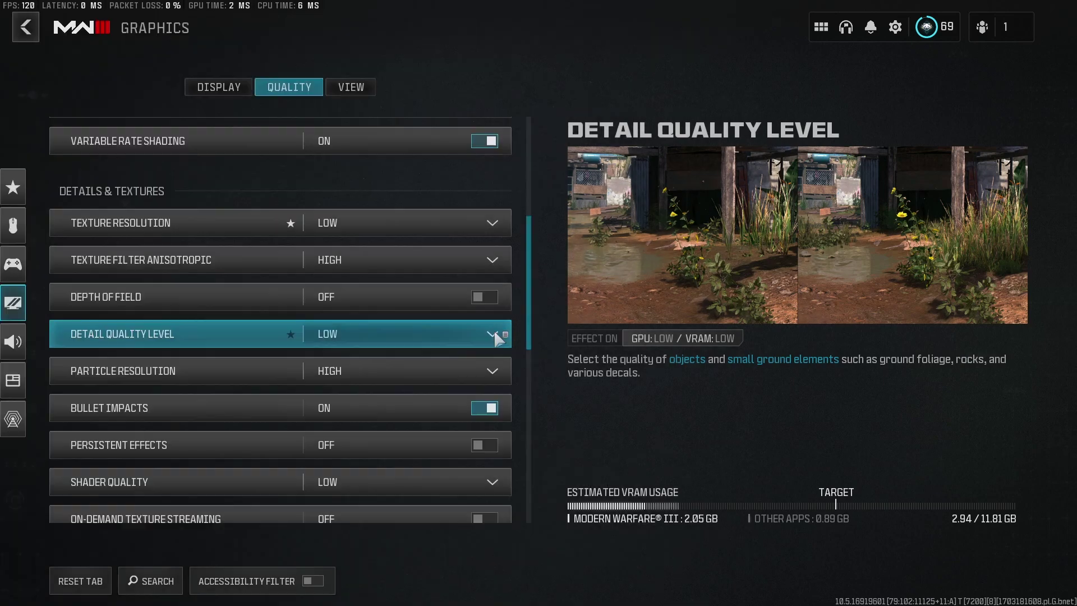
Step: Set the particle resolution to Very Low
scroll(329, 342, down, 1)
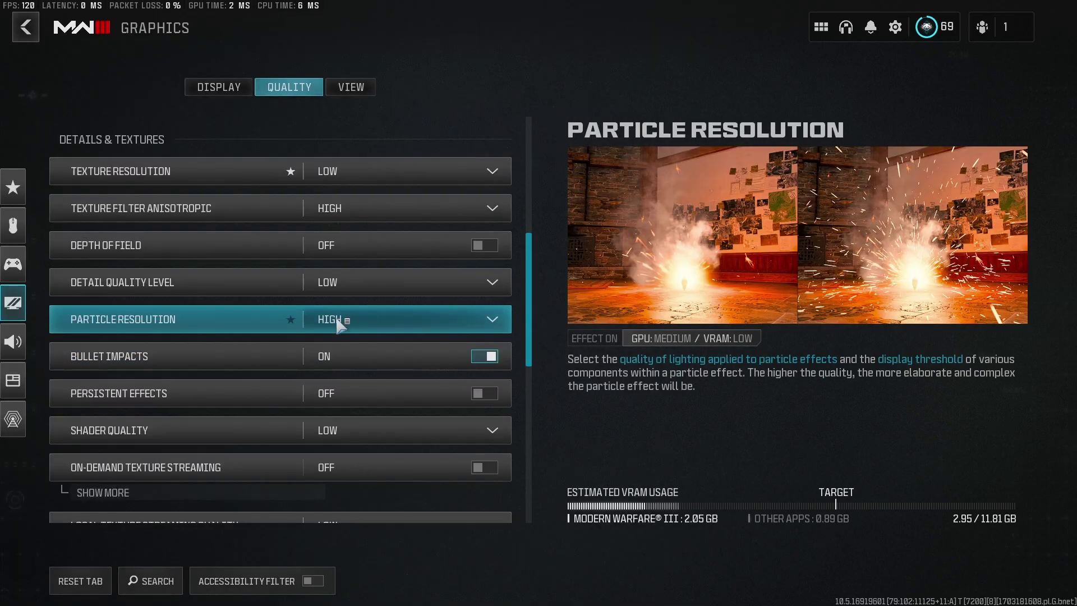
click(488, 315)
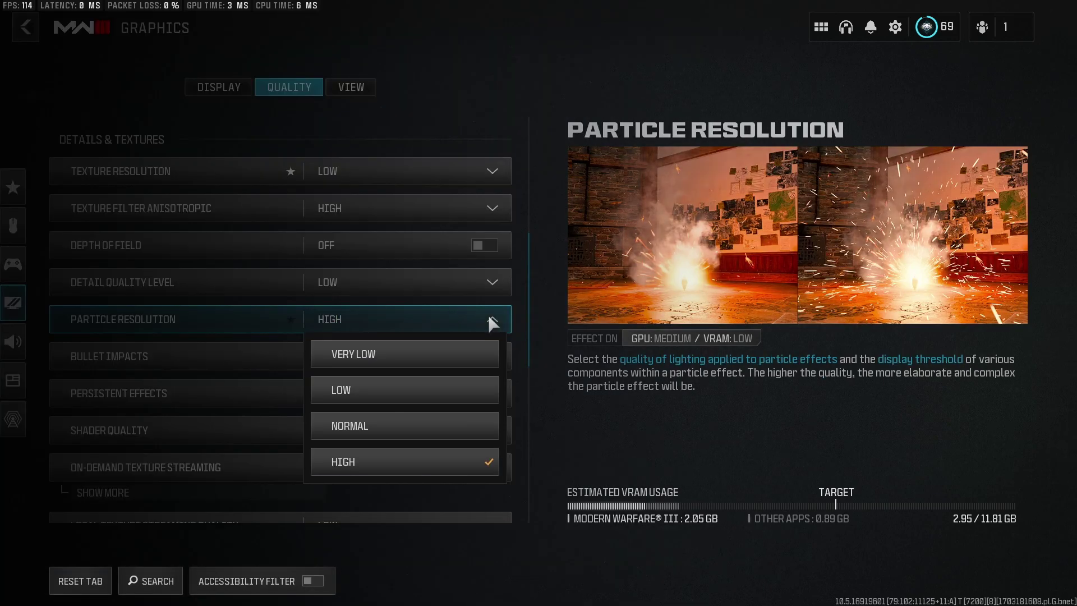
click(422, 348)
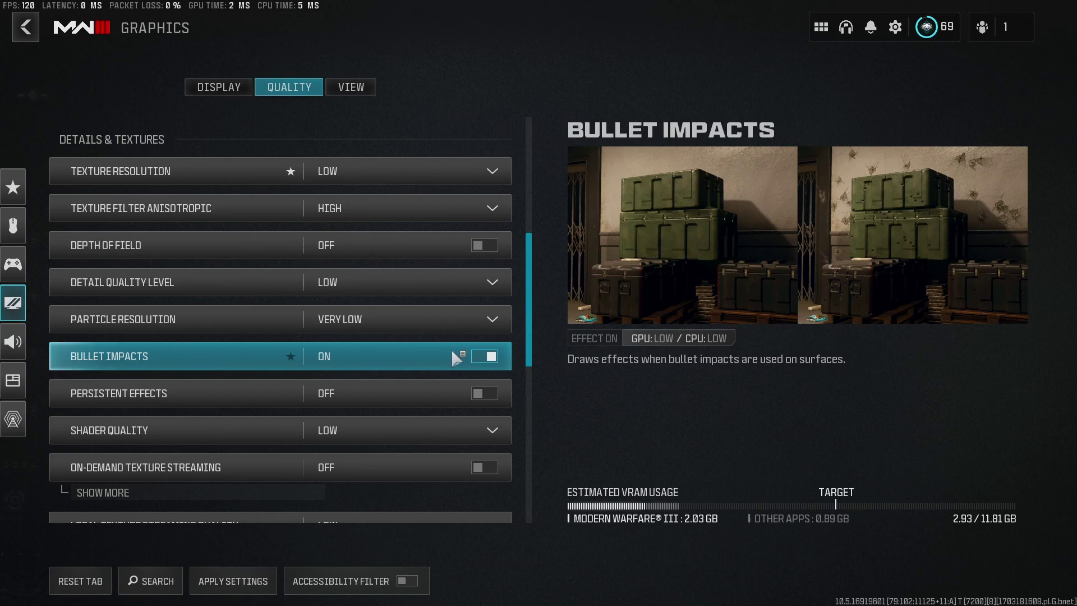
Step: Review the bullet impacts, persistent effects and texture streaming settings and the available shader quality levels
scroll(224, 362, down, 1)
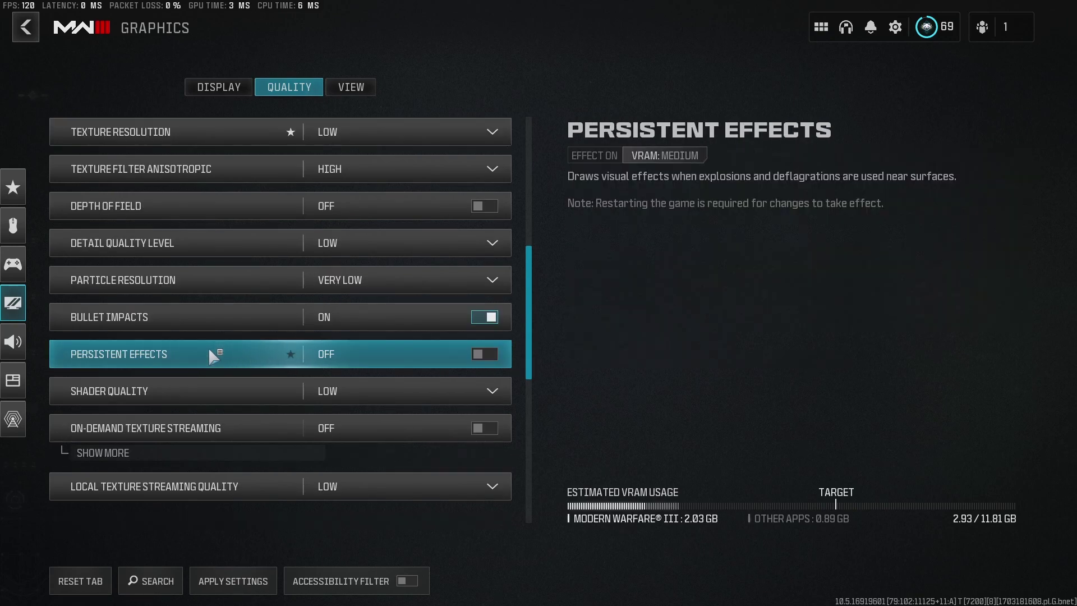
scroll(208, 347, down, 1)
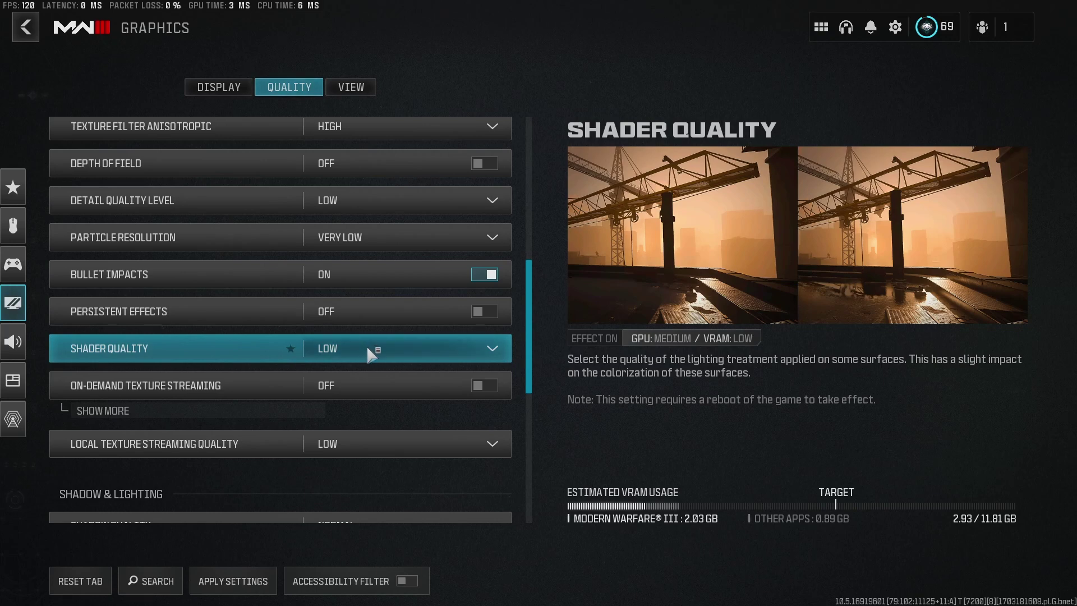
click(493, 350)
click(493, 351)
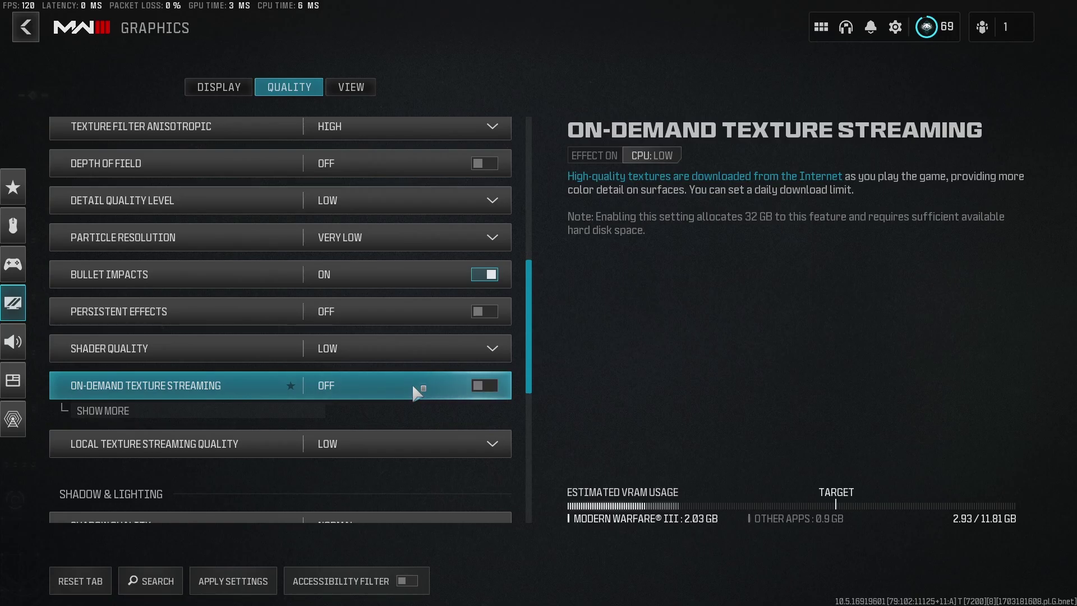
scroll(415, 391, down, 1)
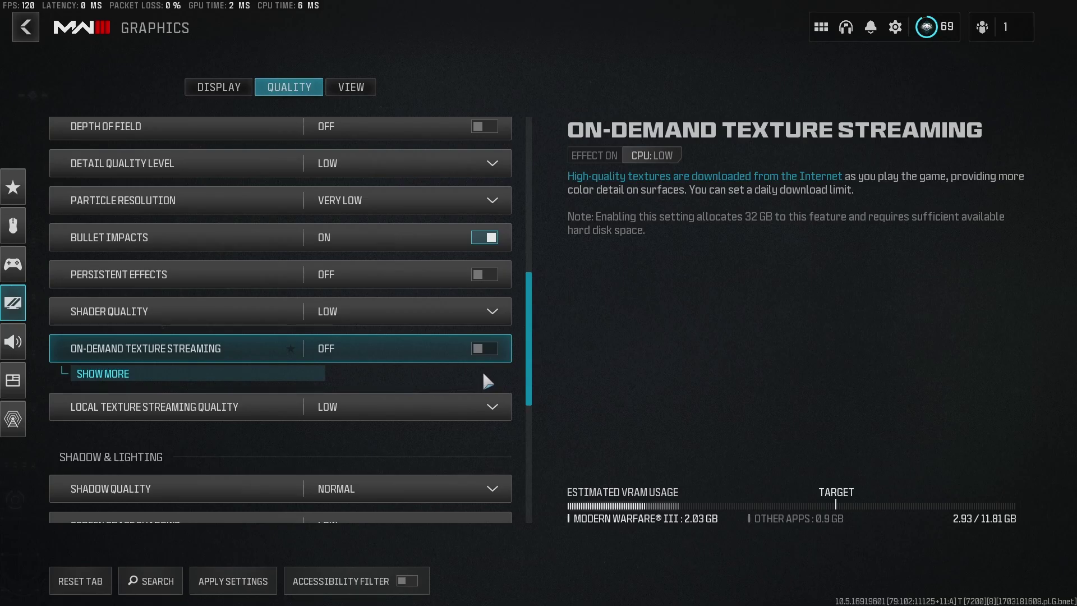
scroll(480, 375, down, 1)
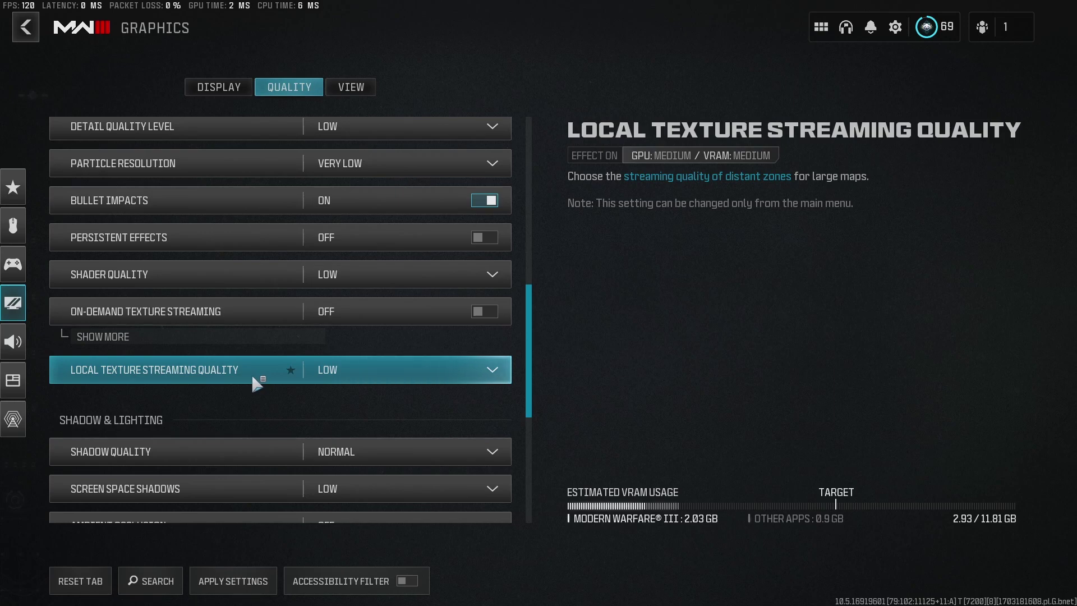
Step: Review the shadow, lighting and environment settings and the available volumetric quality levels
scroll(423, 380, down, 2)
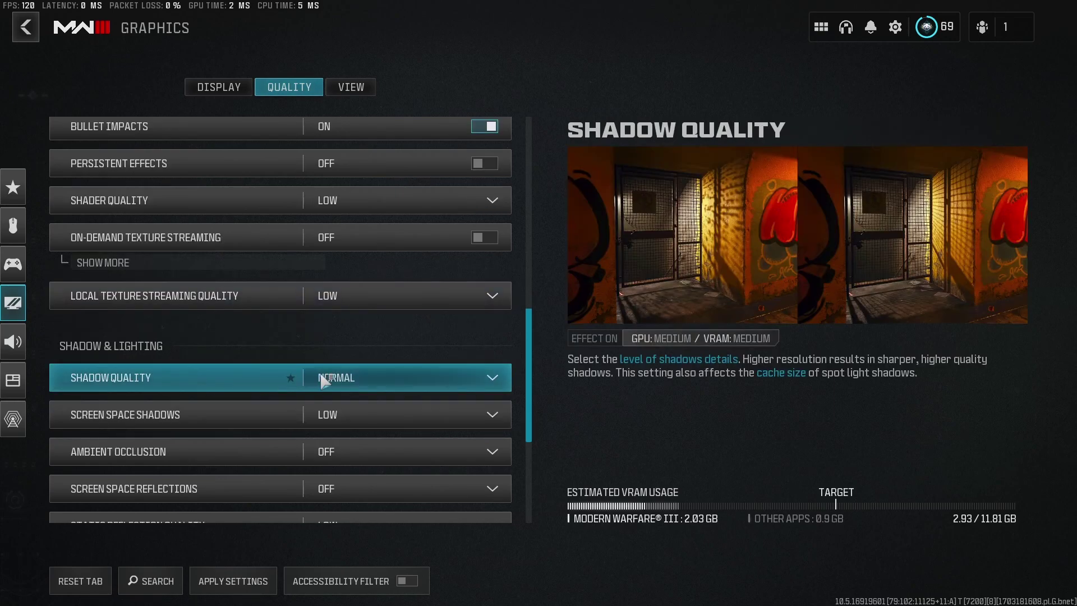
scroll(196, 375, down, 1)
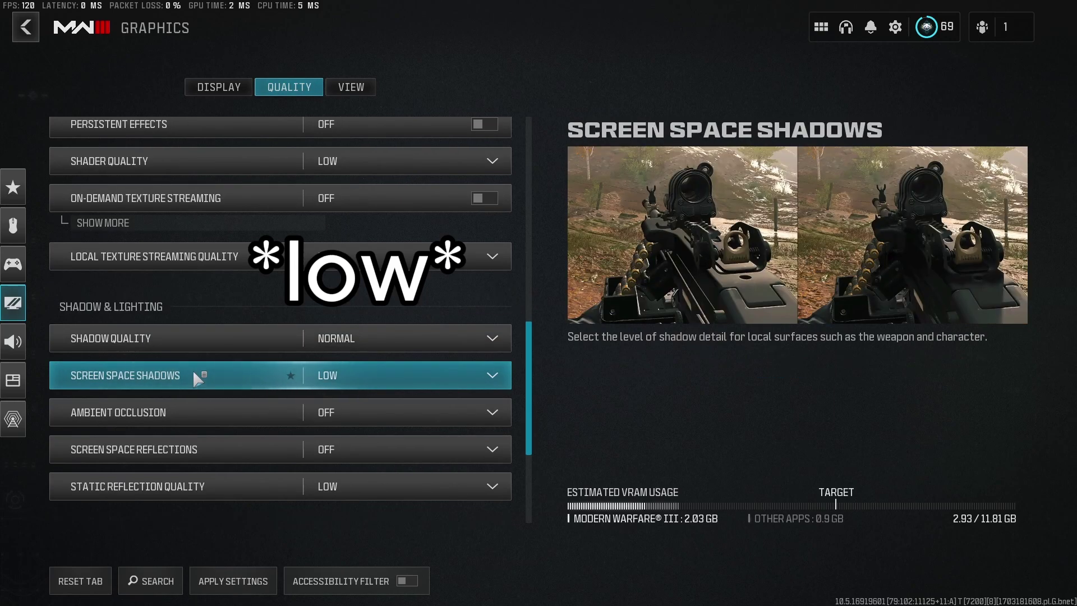
scroll(387, 369, down, 1)
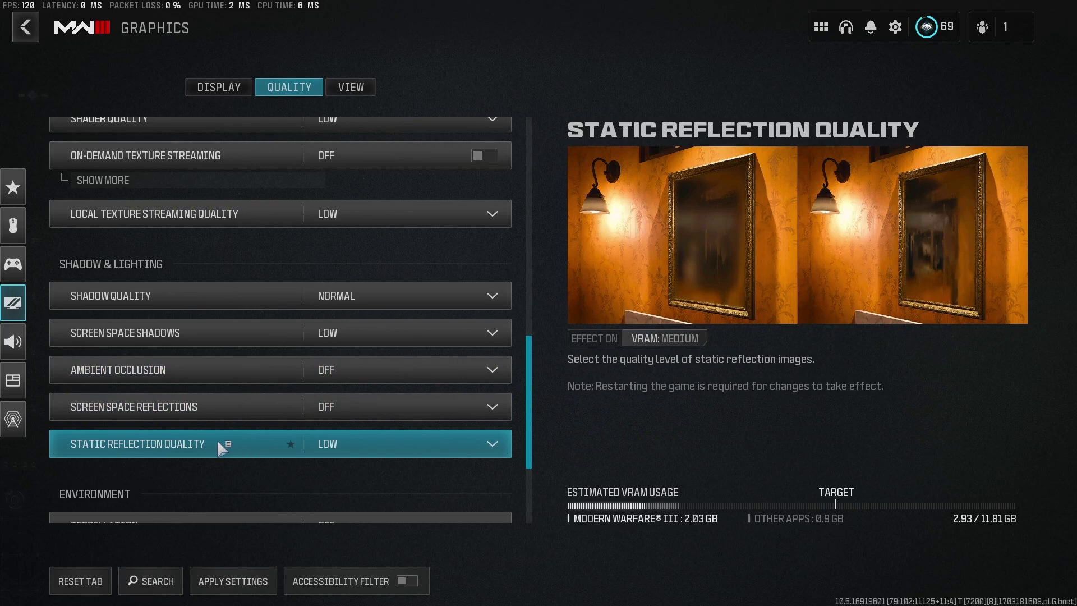
scroll(371, 439, down, 3)
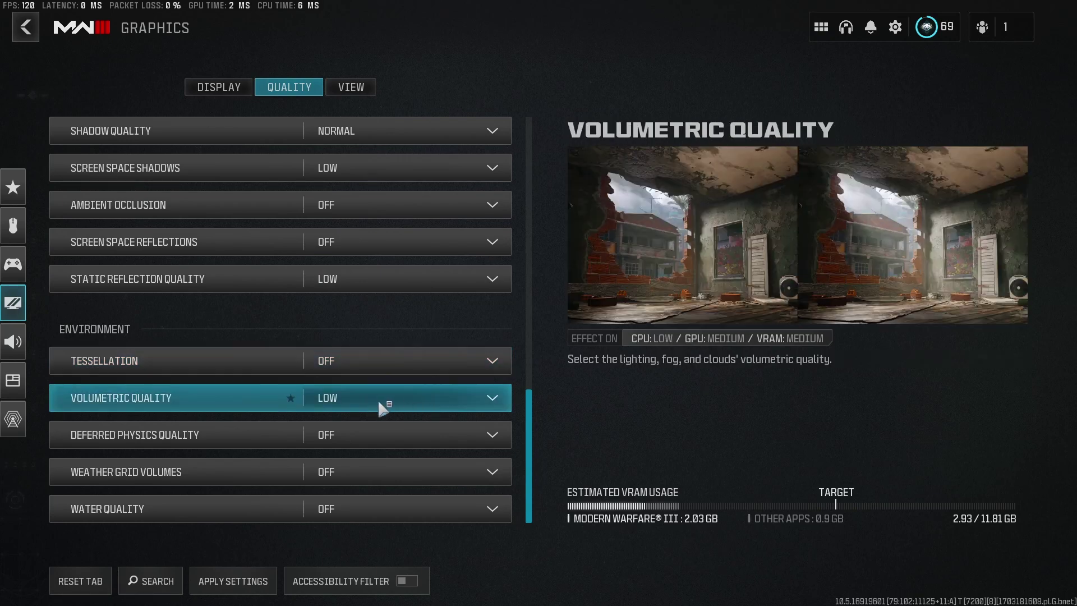
click(495, 393)
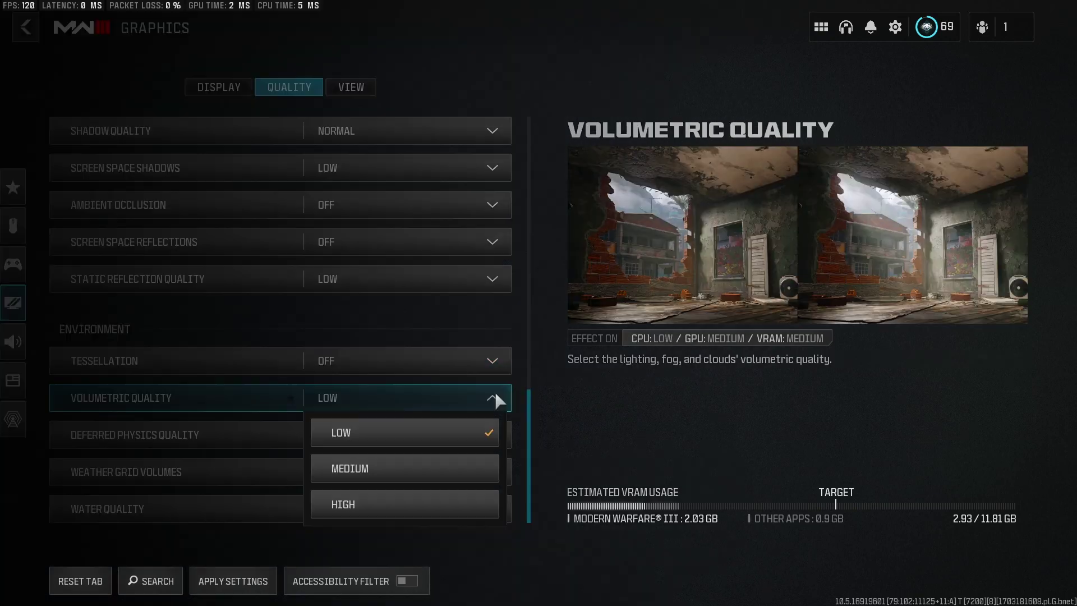
click(498, 393)
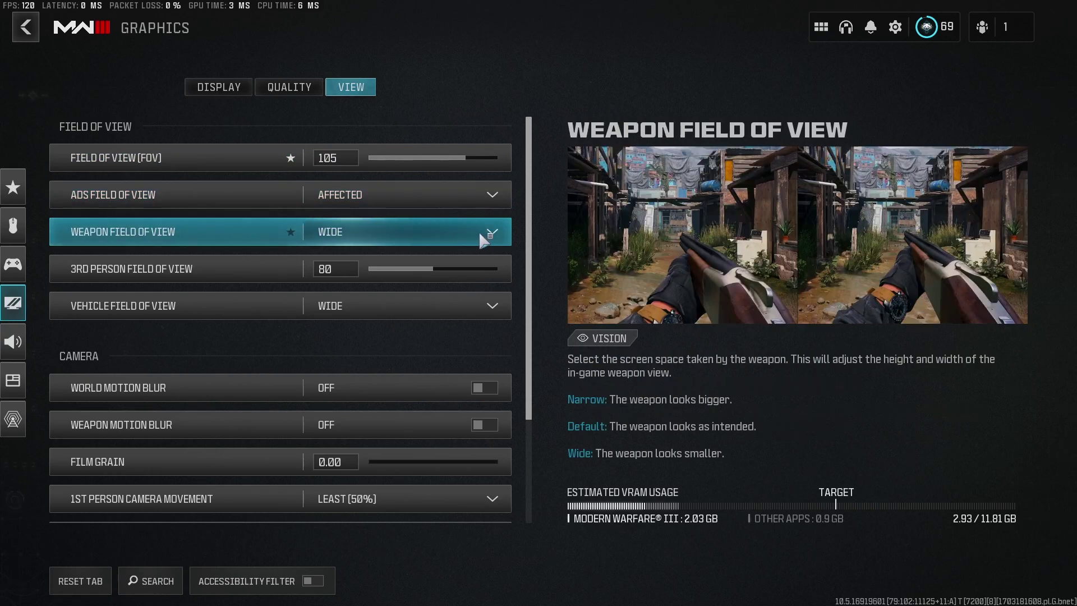
Step: Review the field of view and camera settings, including the options for 1st person camera movement and spectator camera
scroll(199, 263, down, 1)
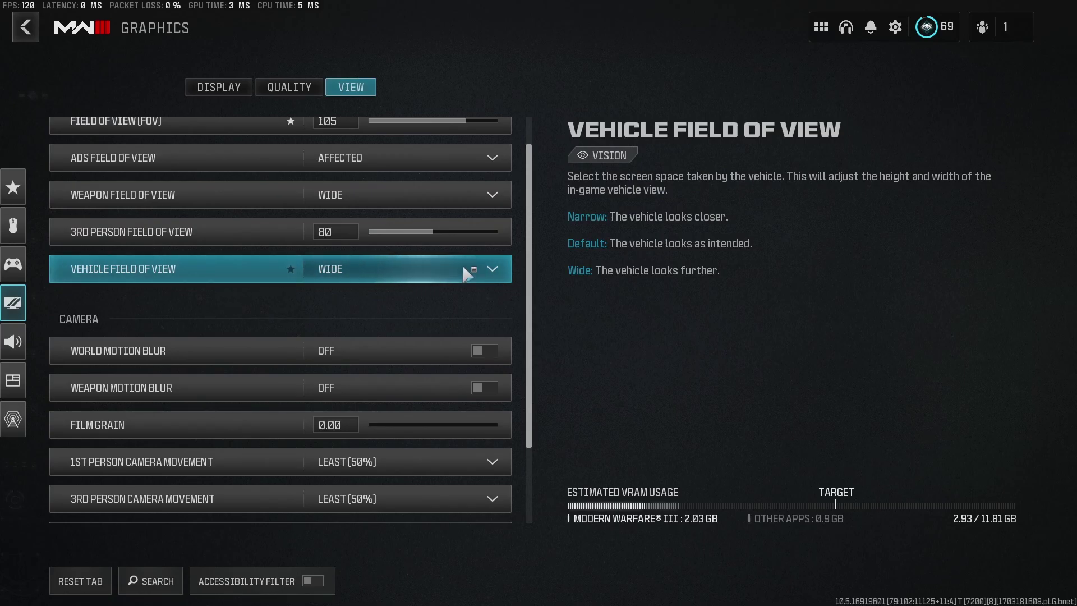
scroll(203, 263, down, 2)
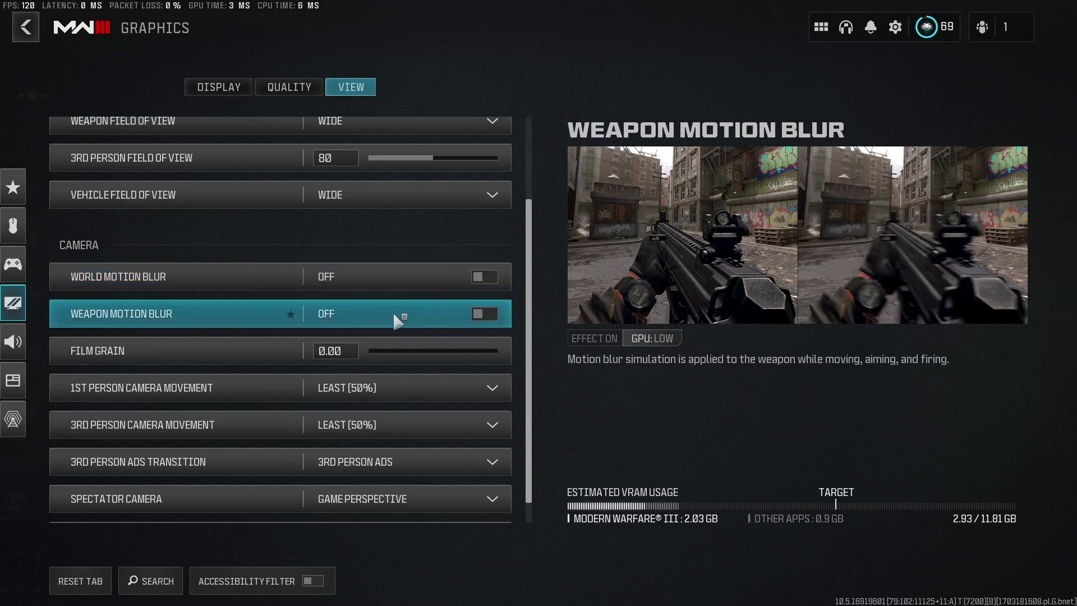
scroll(370, 333, down, 1)
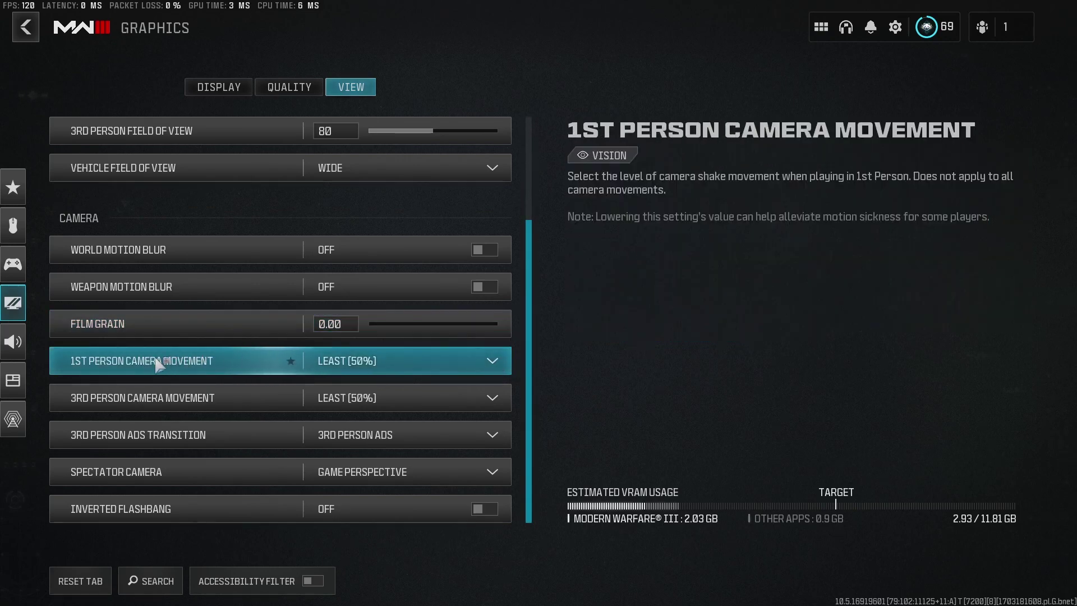
click(491, 362)
click(493, 364)
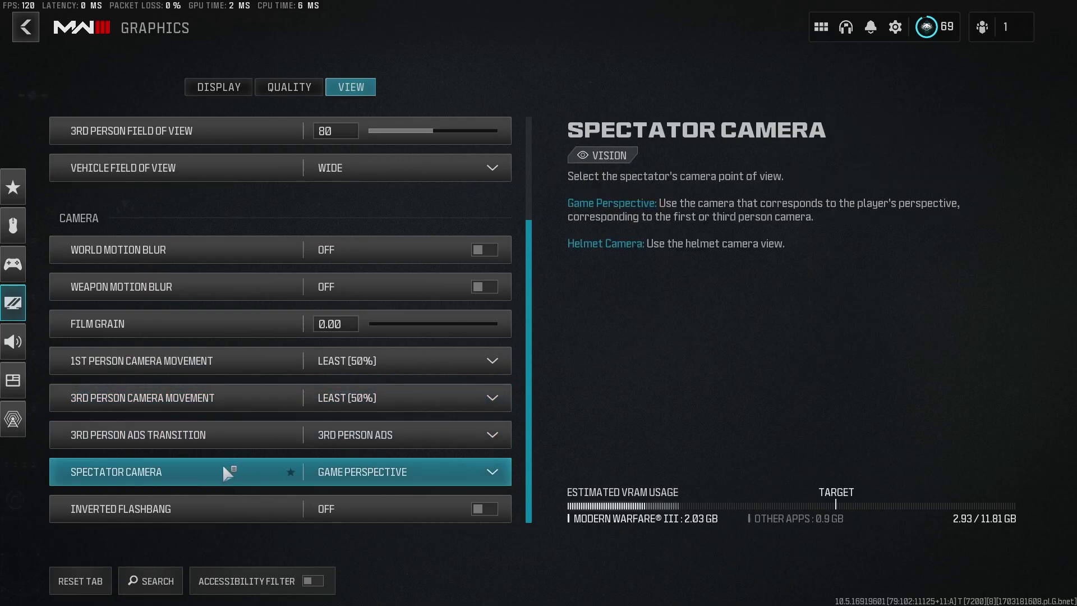
click(493, 471)
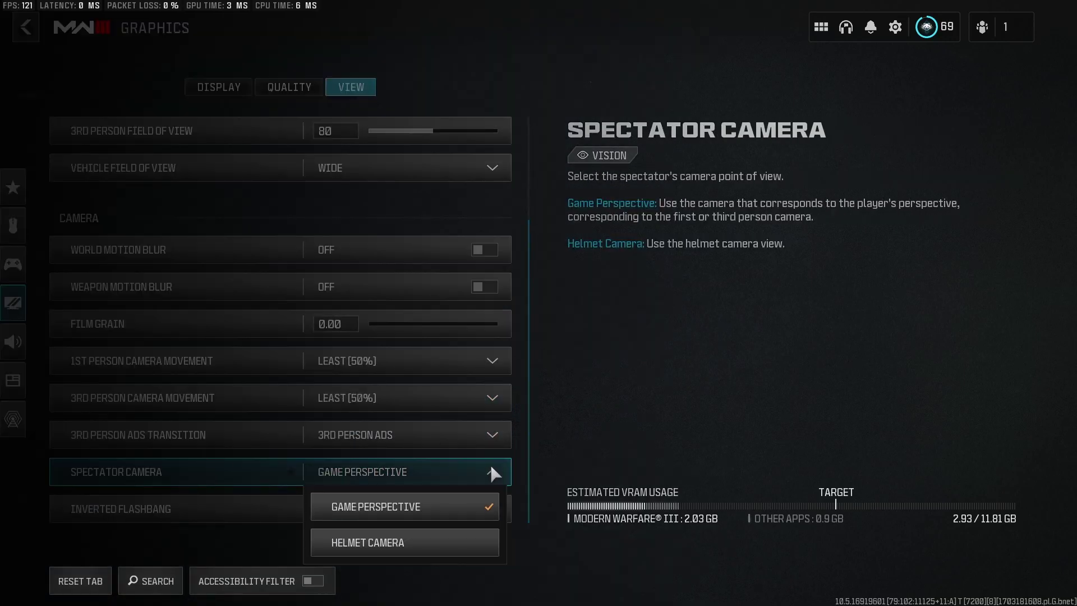
click(493, 475)
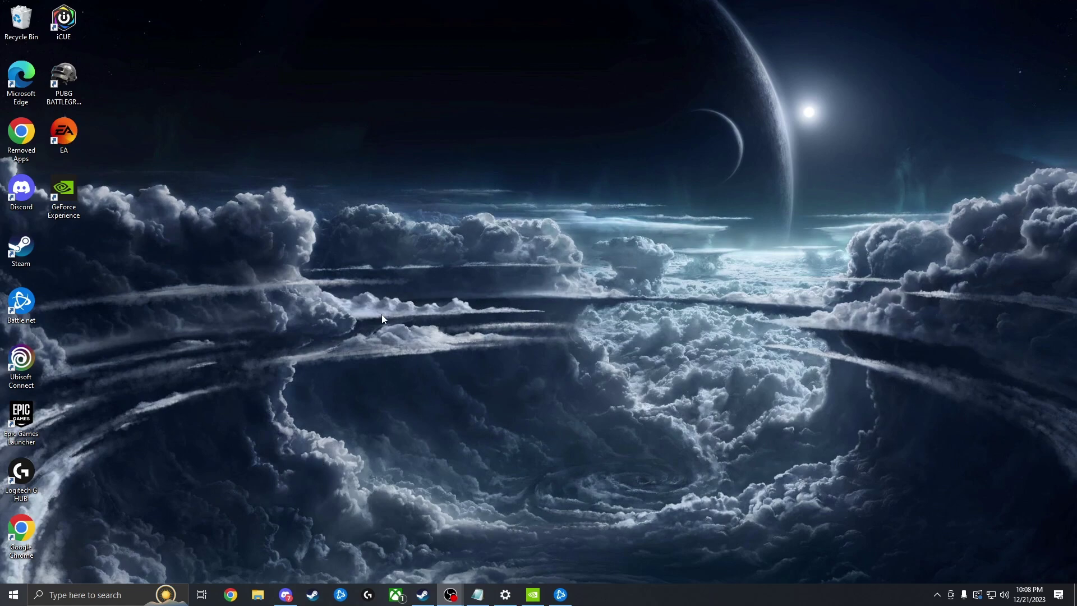
Step: In File Explorer, open options.4.cod23 from the Call of Duty players folder in Documents and place the cursor at the RendererWorkerCount value
click(261, 591)
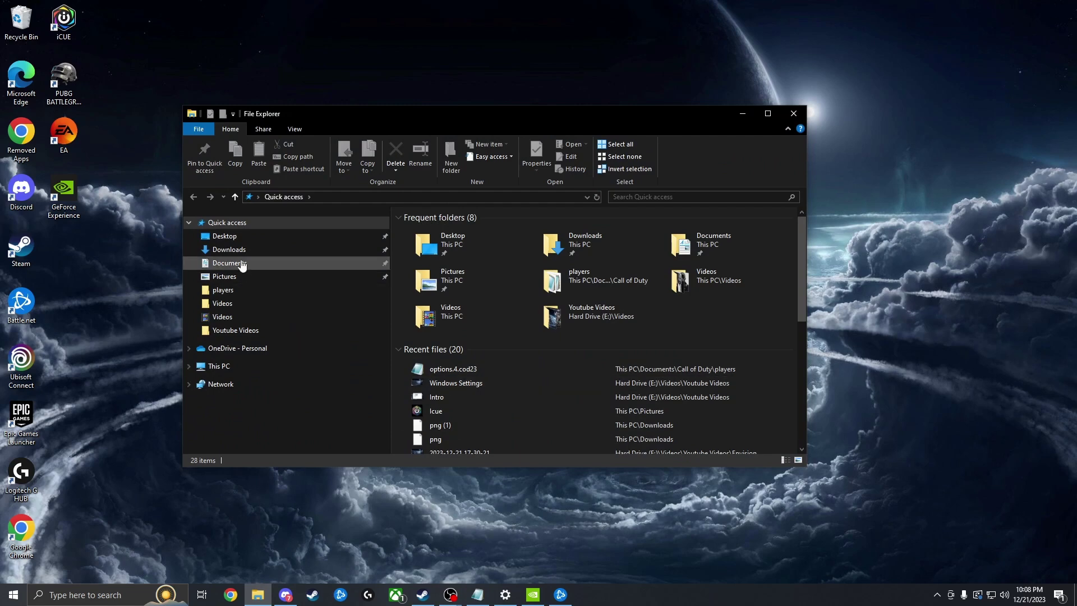
click(242, 267)
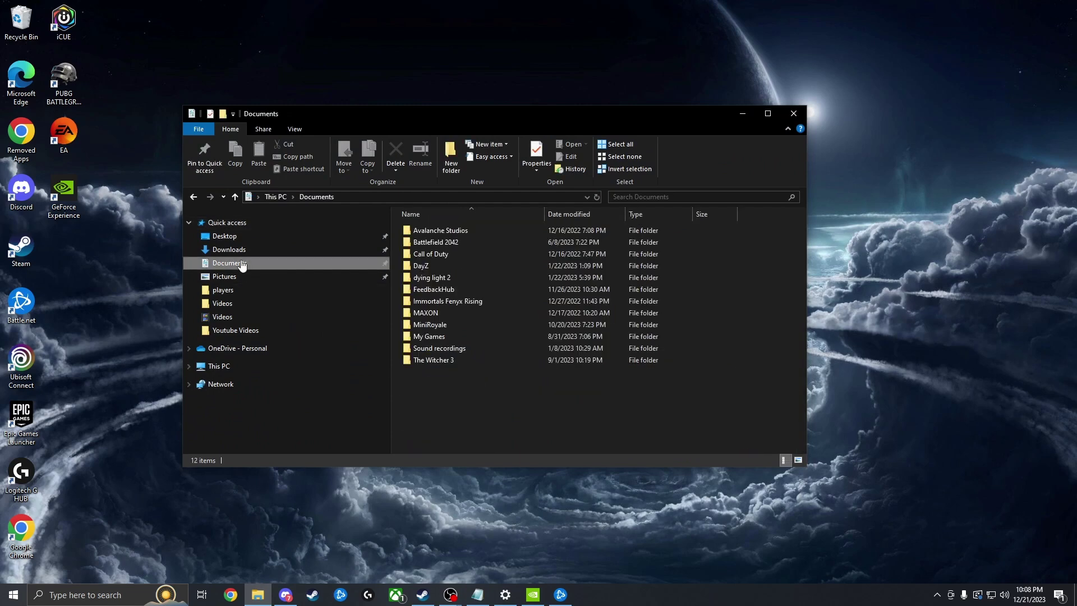
double_click(436, 254)
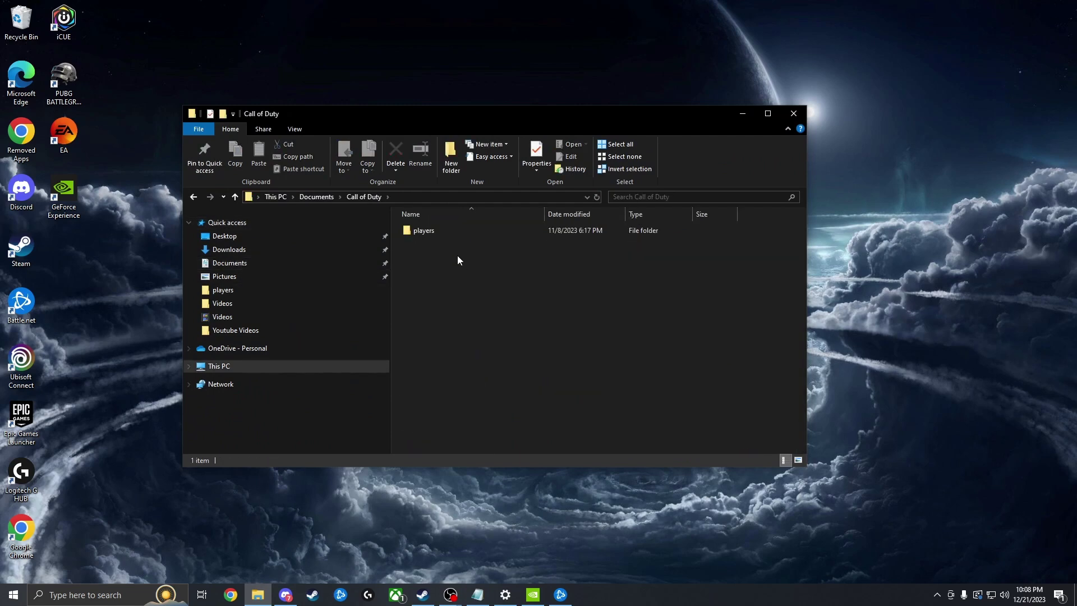
double_click(441, 229)
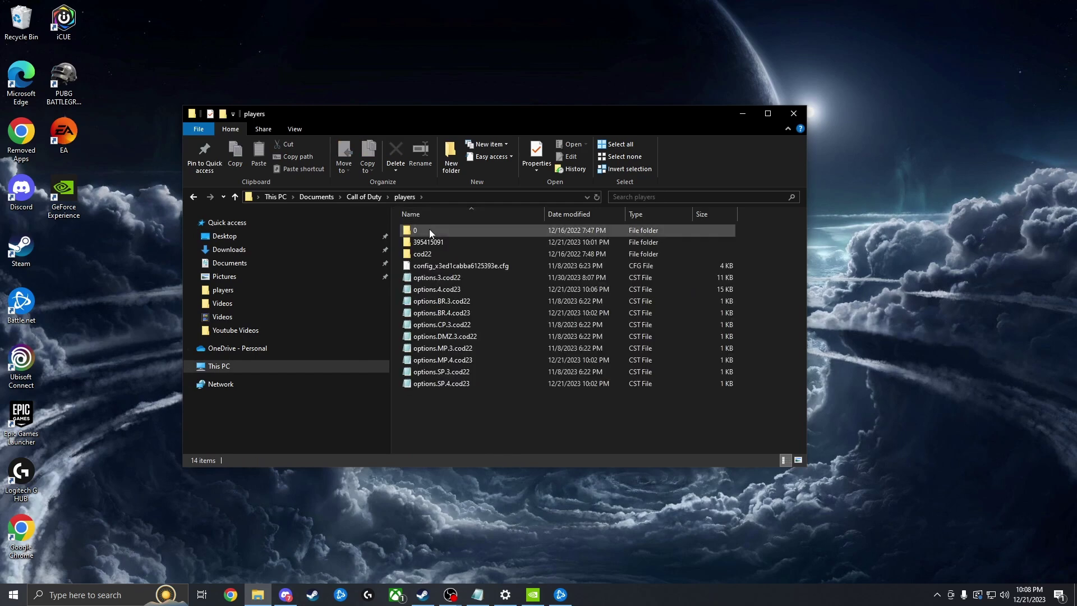
double_click(465, 290)
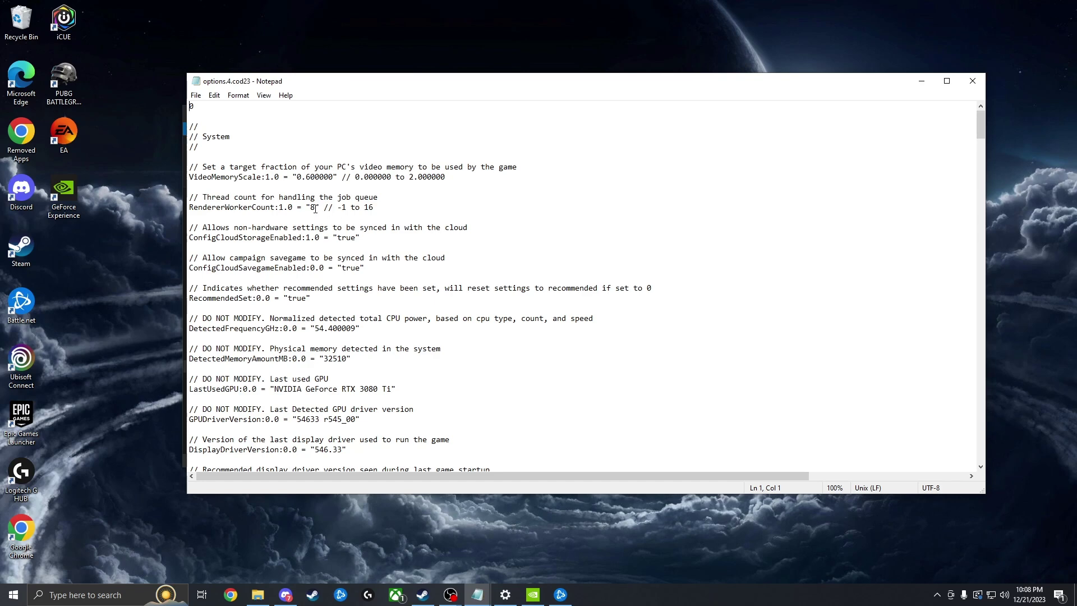
click(315, 208)
Step: Switch to Chrome, search Google for 13700k and open Intel's specifications page for the processor
click(231, 594)
click(454, 233)
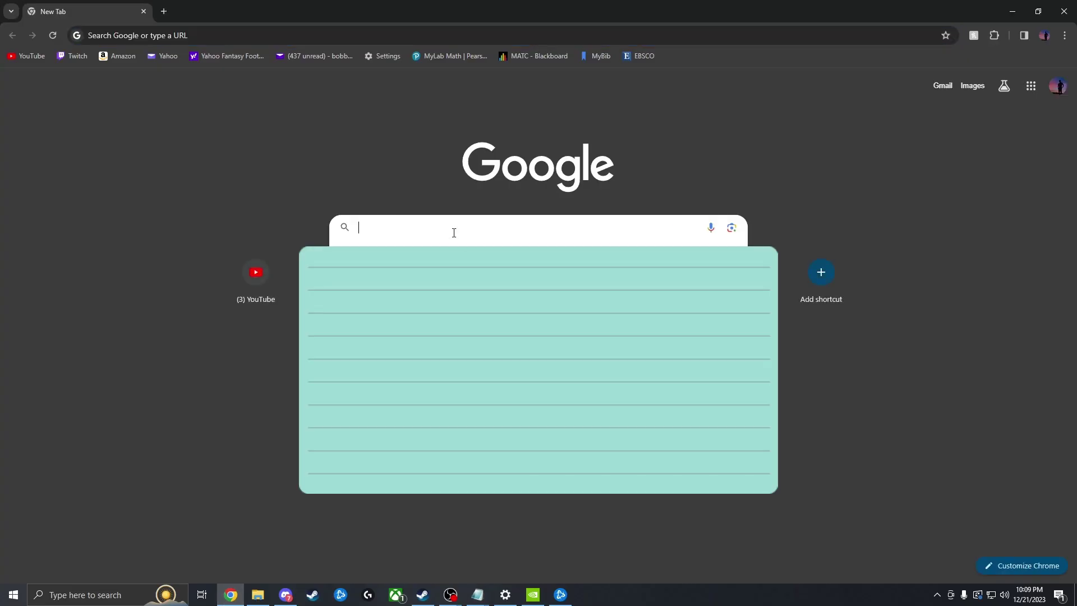
text(13700k)
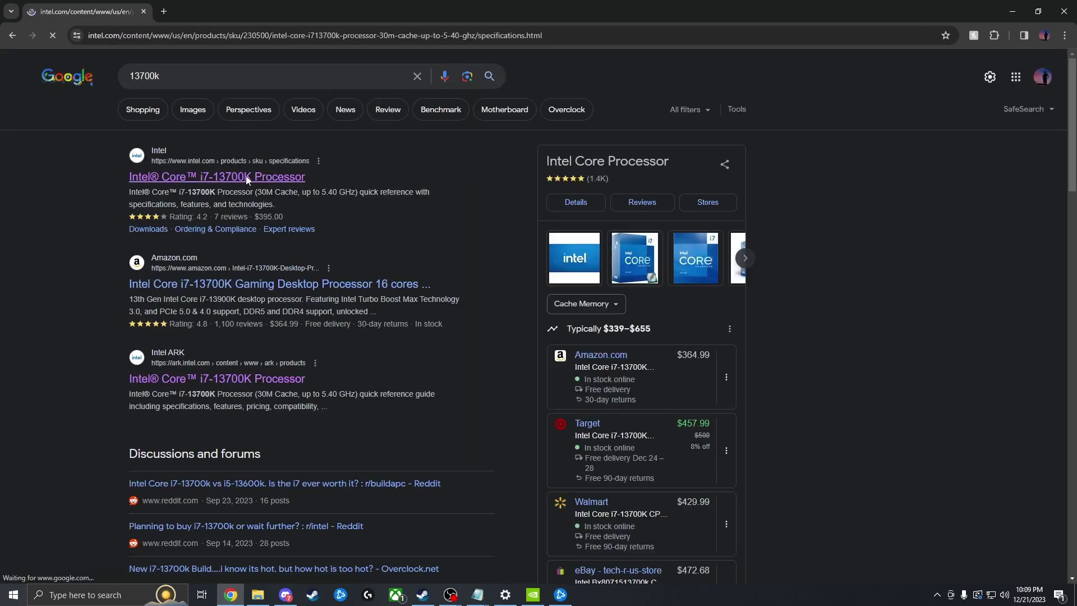
Step: Look up the numbers of performance cores and efficient cores in the processor's CPU specifications
scroll(426, 350, down, 3)
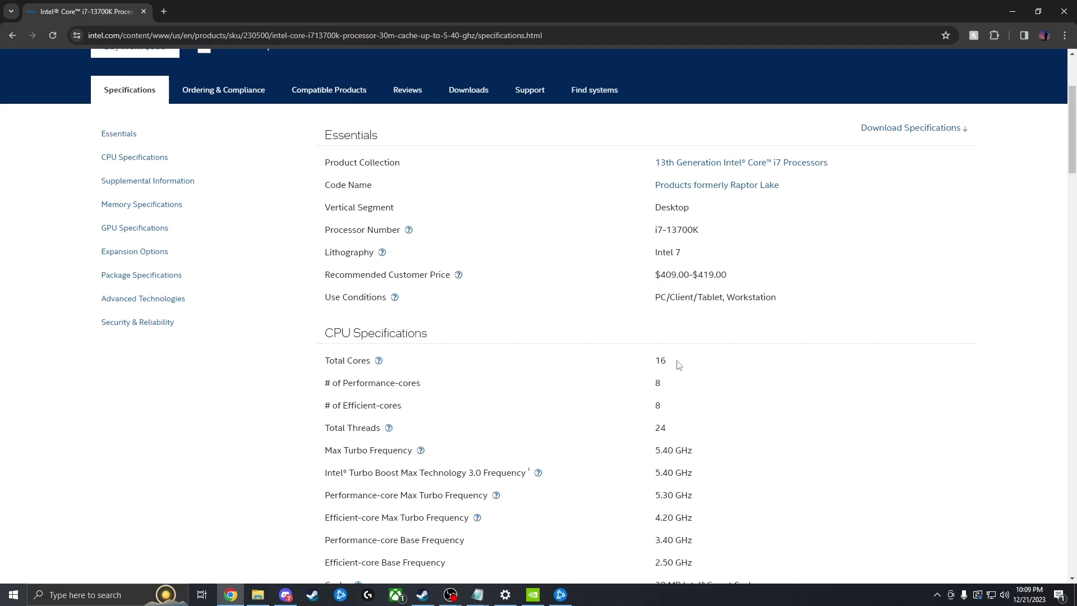
scroll(478, 361, down, 1)
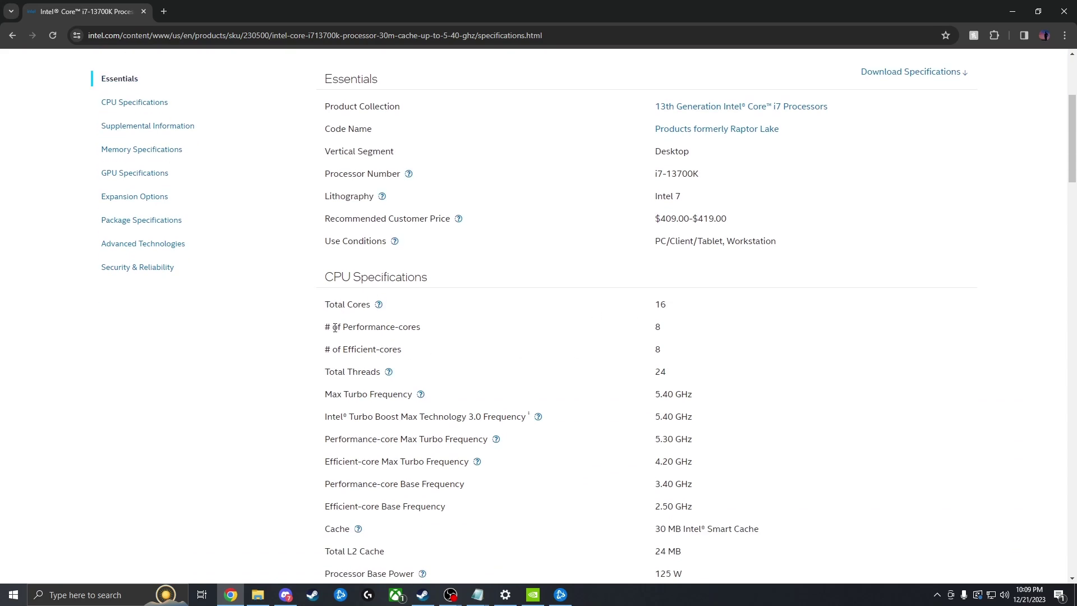
drag(325, 328, 420, 332)
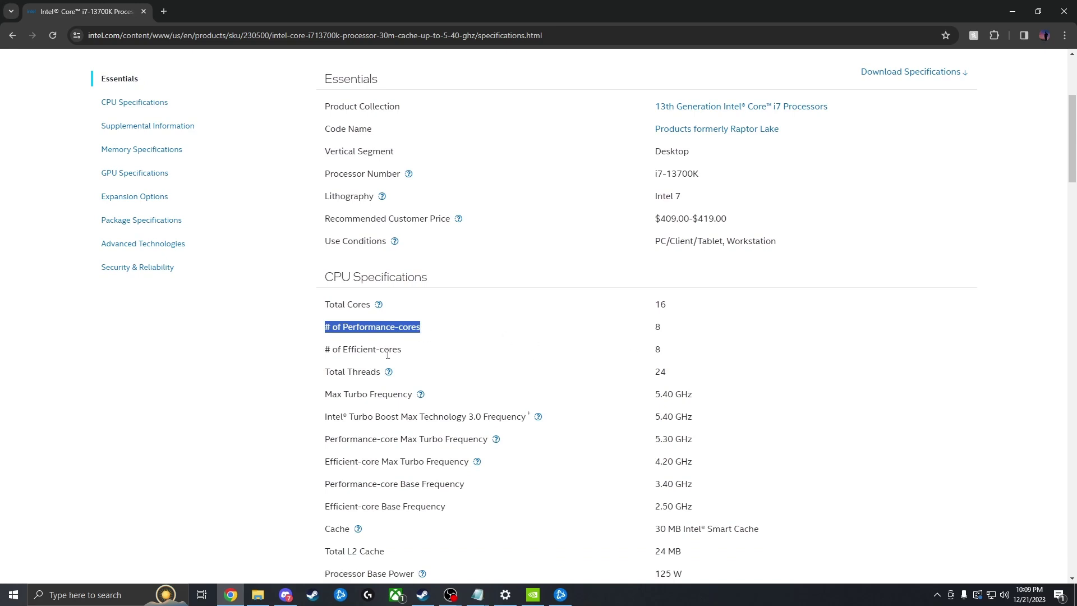
drag(351, 352, 469, 361)
click(384, 325)
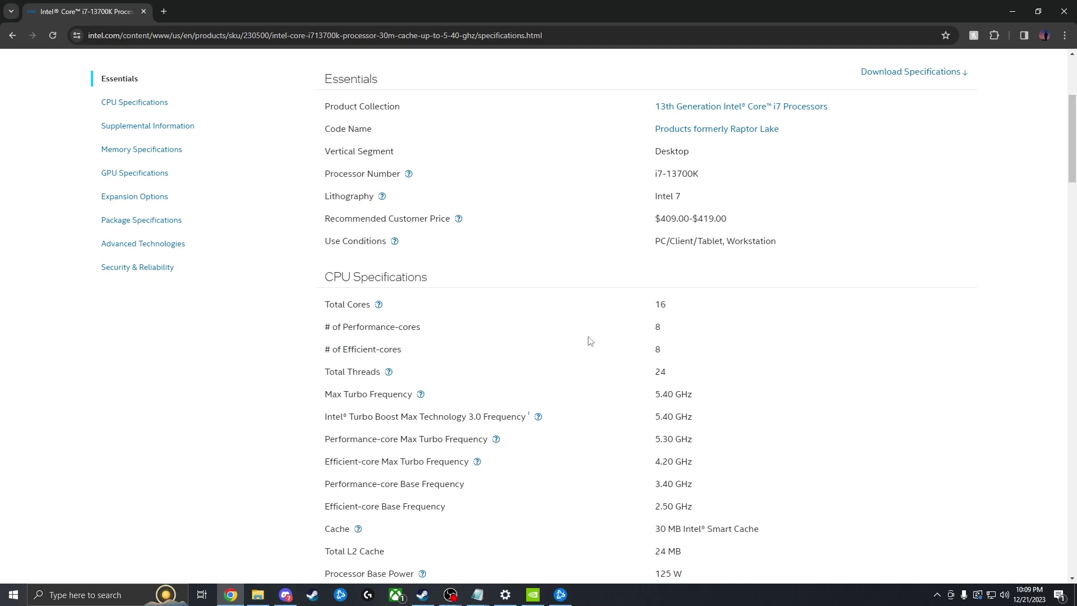
double_click(657, 325)
Step: Switch back to options.4.cod23 in Notepad, set RendererWorkerCount to 8 and save the file
mouse_move(477, 599)
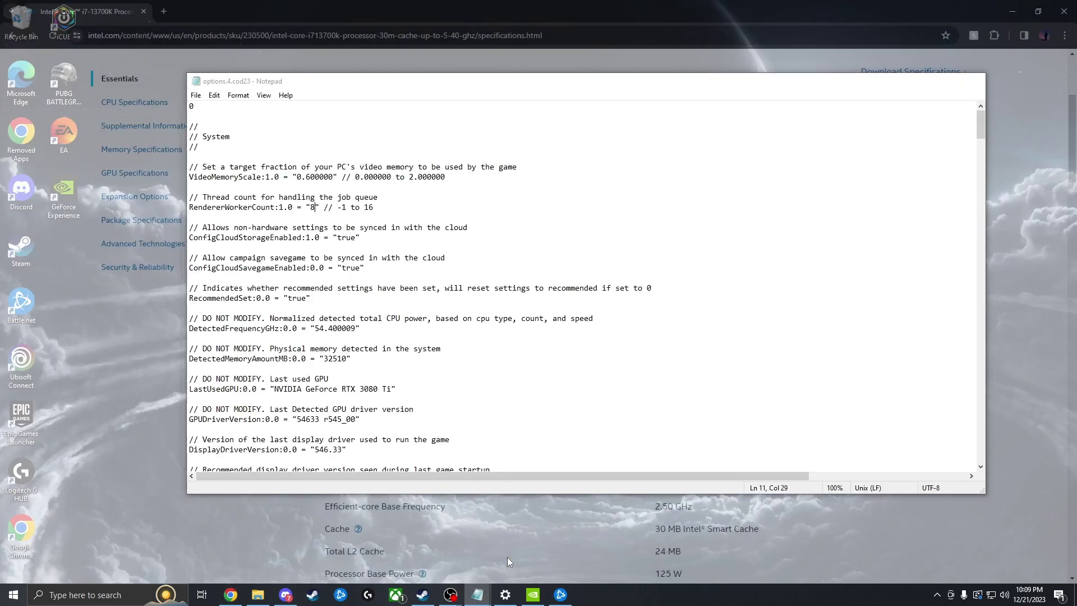
click(507, 557)
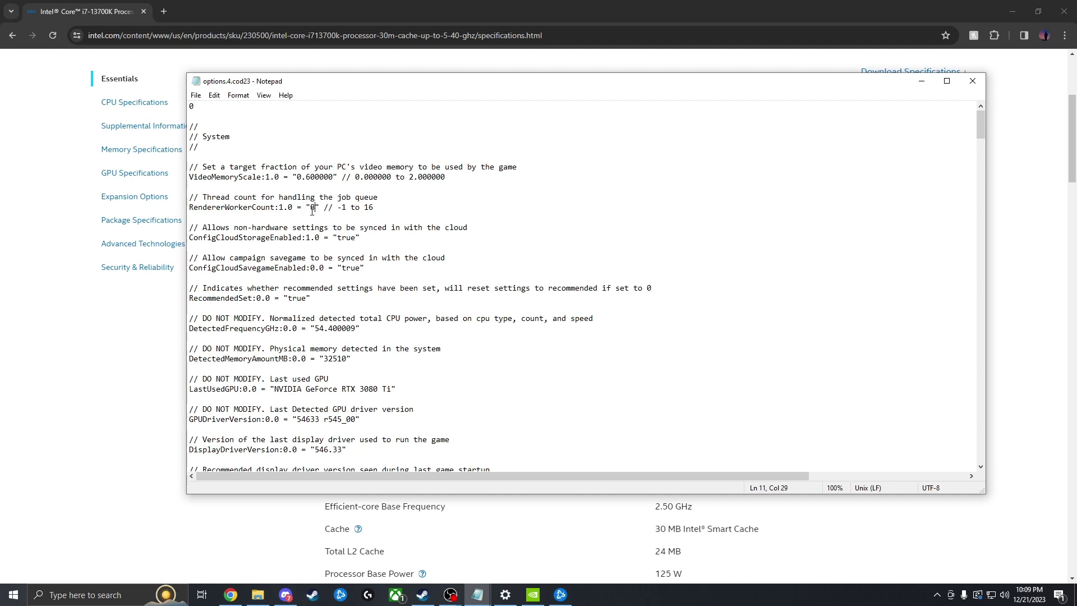
text(8)
click(196, 95)
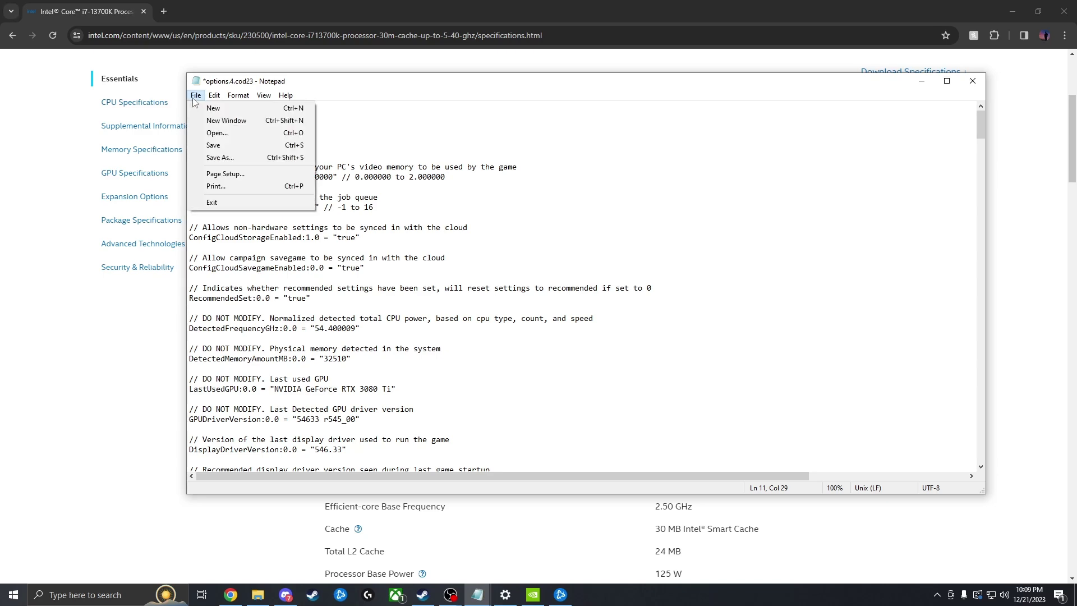
click(209, 147)
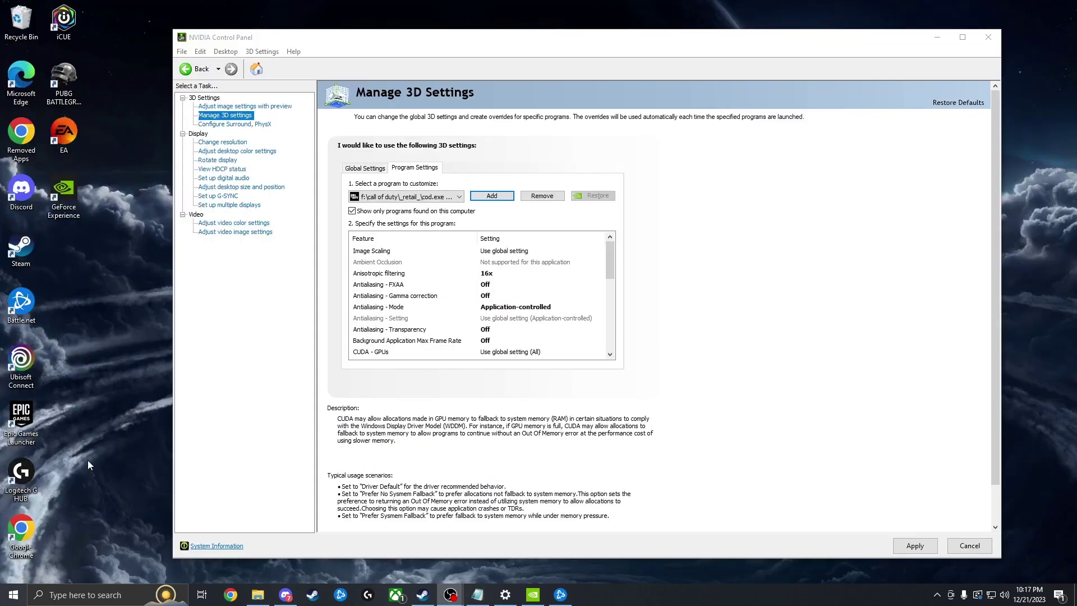